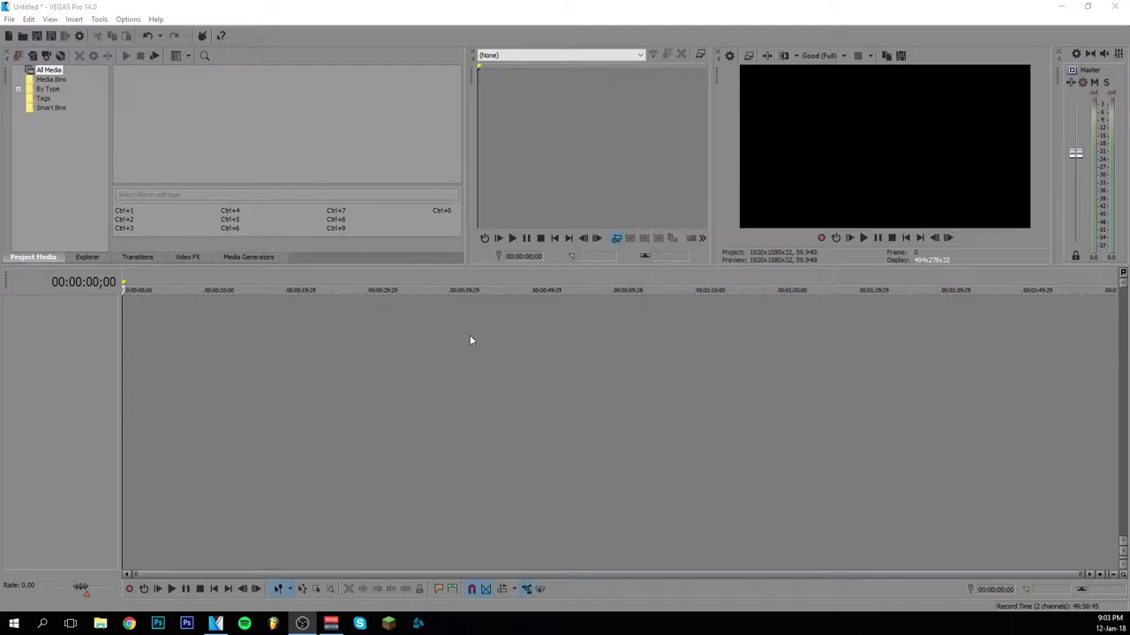
# Start a new project without saving the old one, keeping the default 1920x1080, 59.940 fps settings
pyautogui.scroll(3, 415, 335)
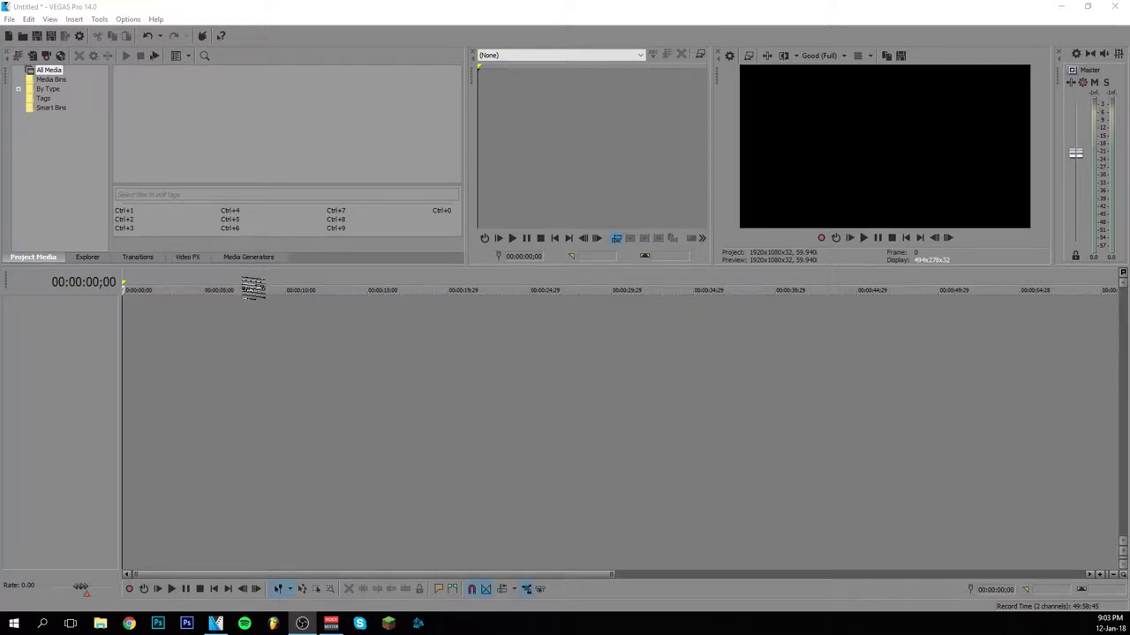
pyautogui.click(8, 19)
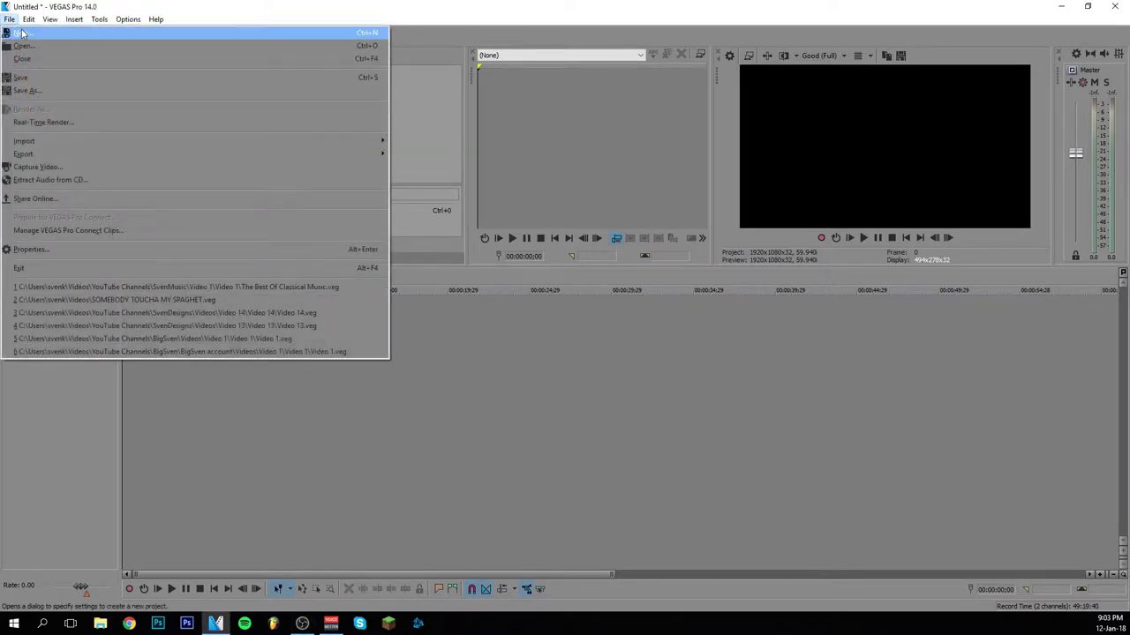
pyautogui.click(22, 33)
pyautogui.click(575, 247)
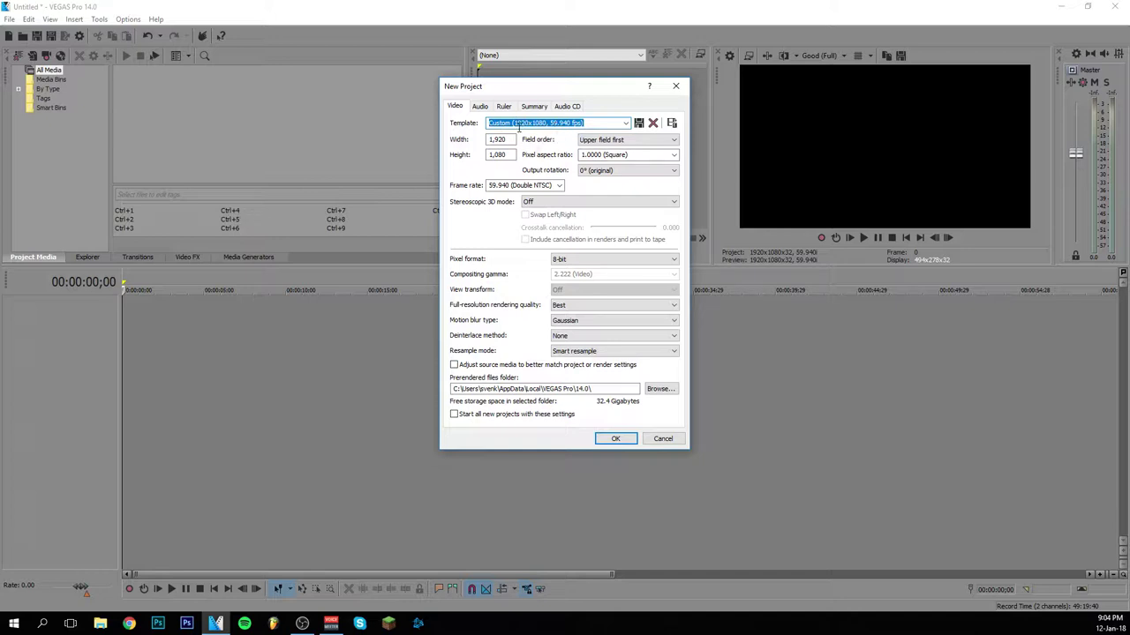
pyautogui.click(615, 438)
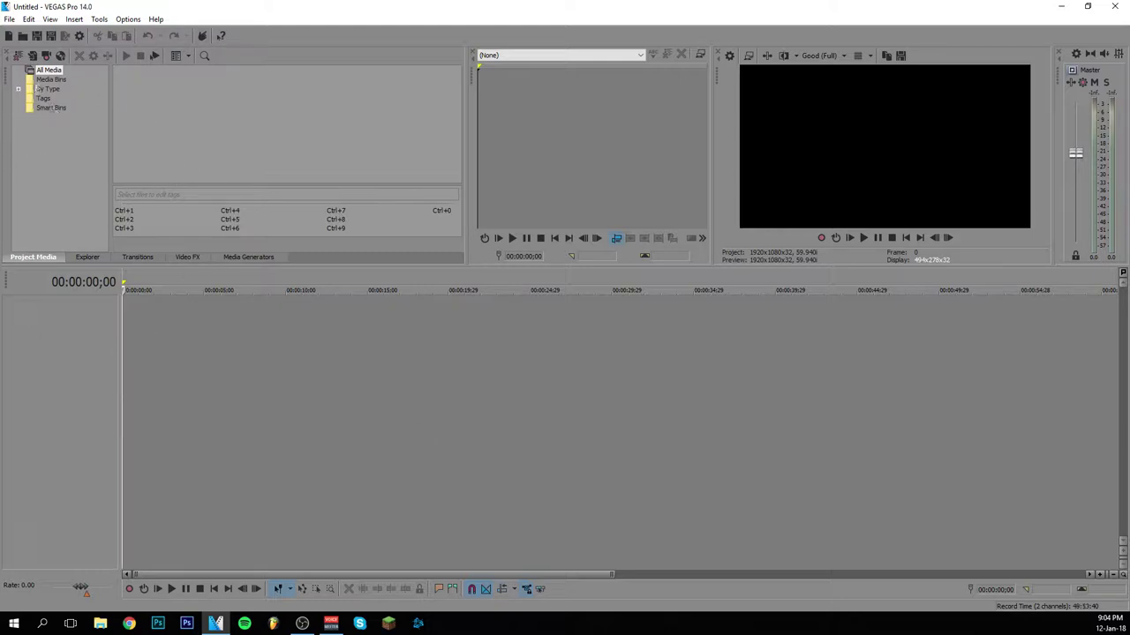
pyautogui.click(32, 56)
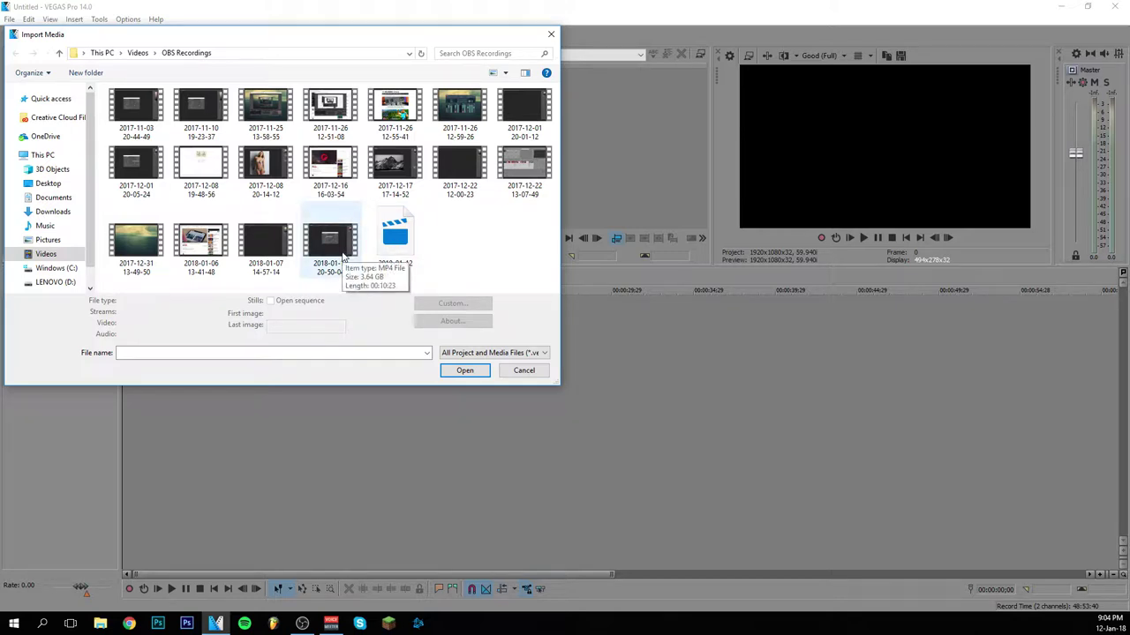
pyautogui.doubleClick(342, 253)
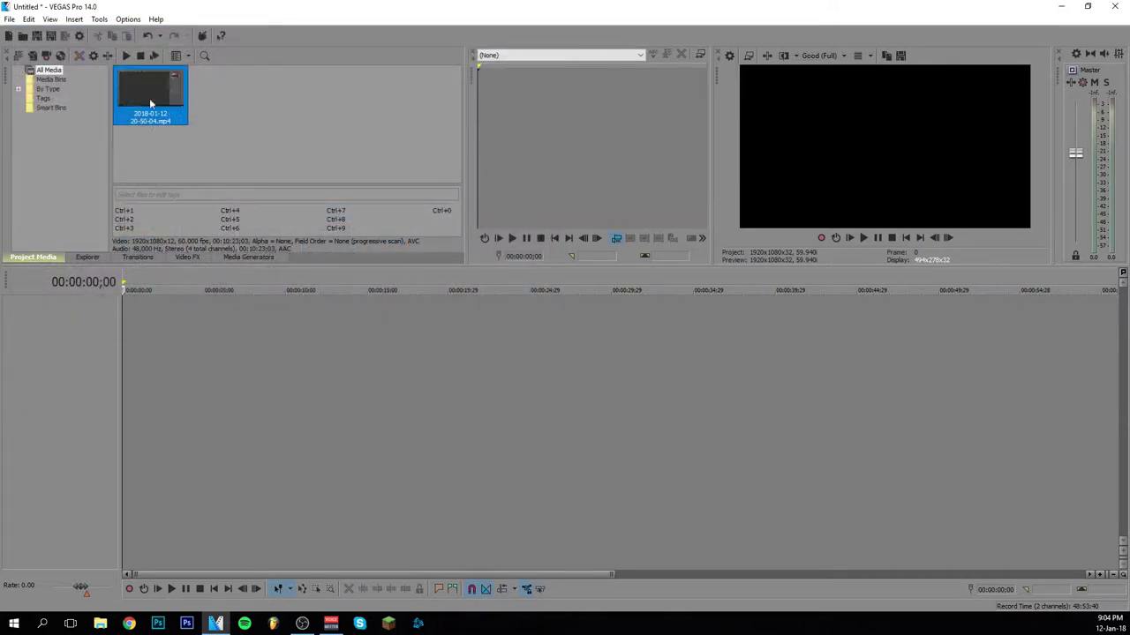
pyautogui.moveTo(150, 103); pyautogui.dragTo(124, 330)
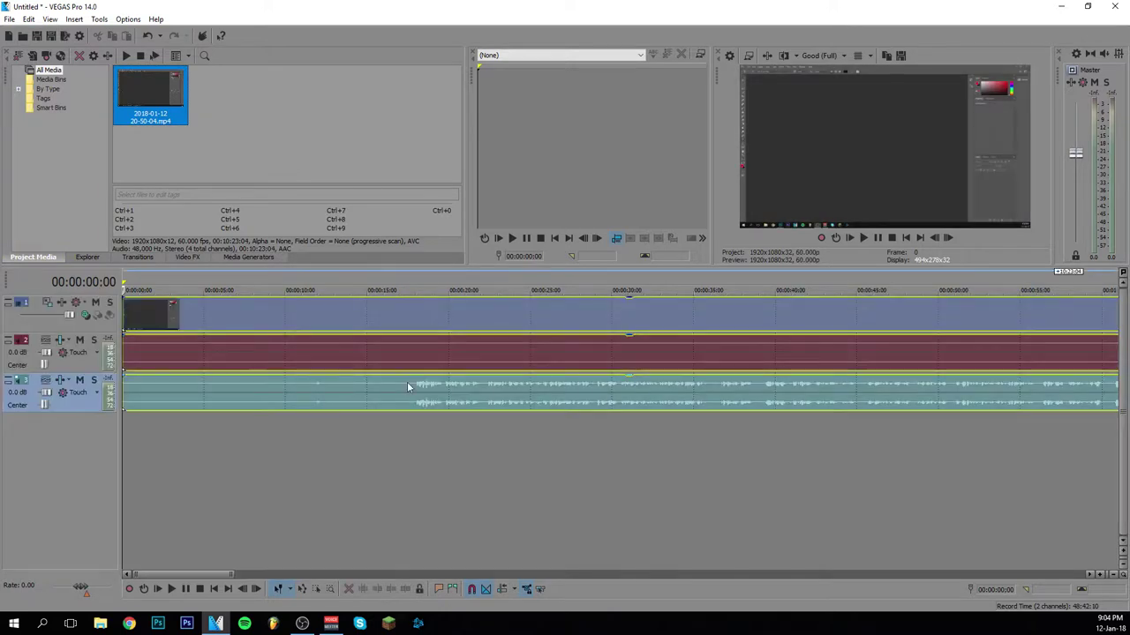
pyautogui.scroll(-5, 212, 569)
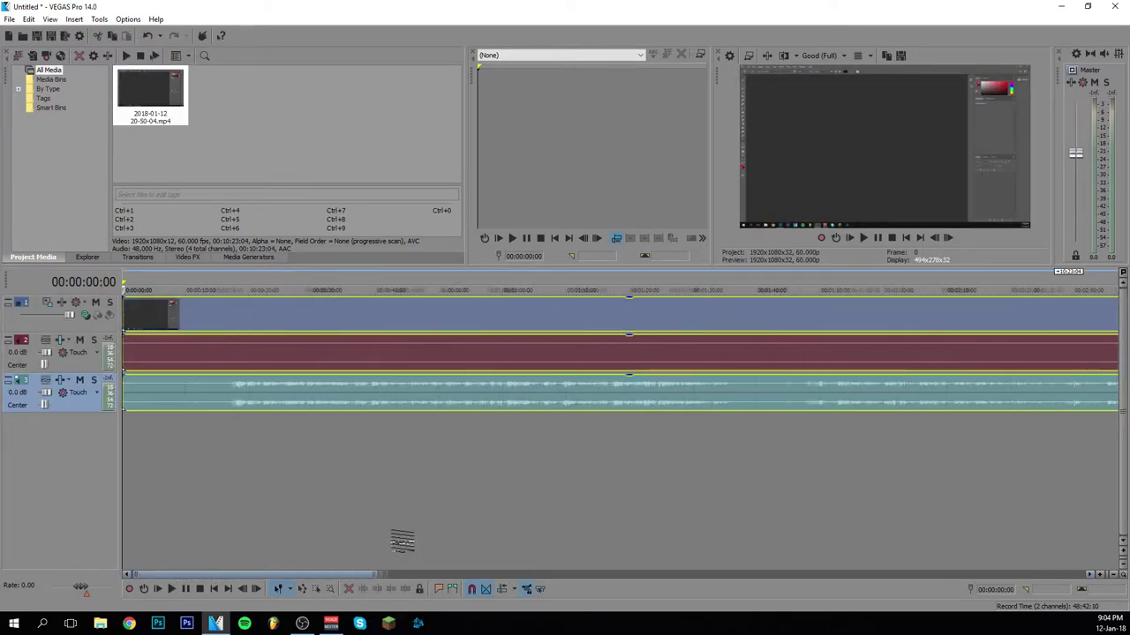
pyautogui.scroll(10, 402, 540)
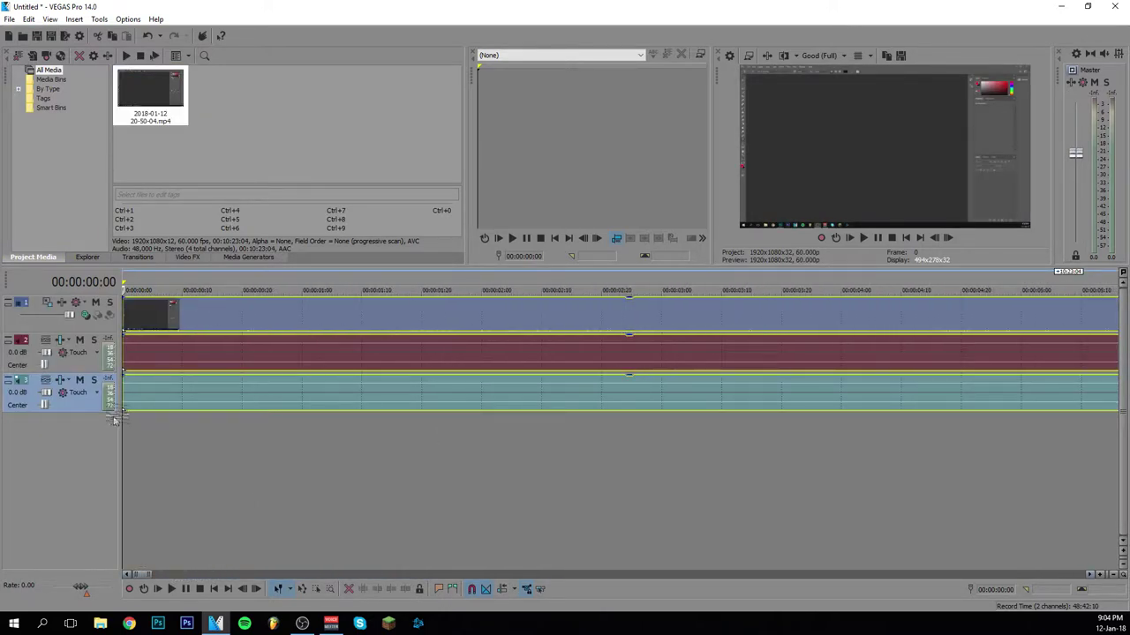
pyautogui.scroll(-1, 820, 383)
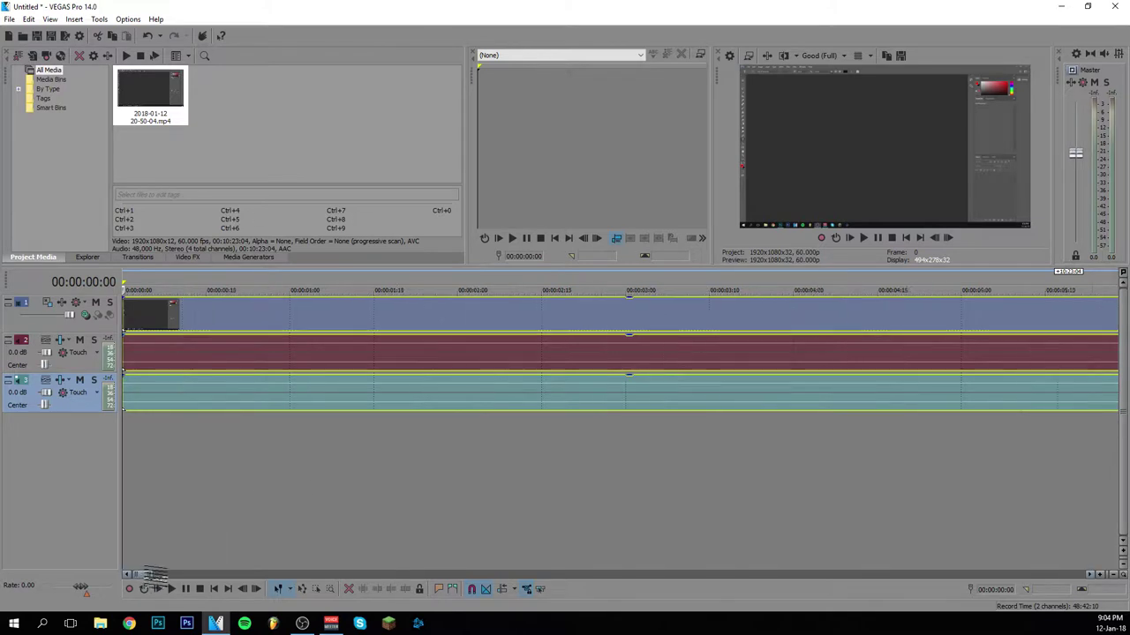
pyautogui.moveTo(152, 574); pyautogui.dragTo(244, 574)
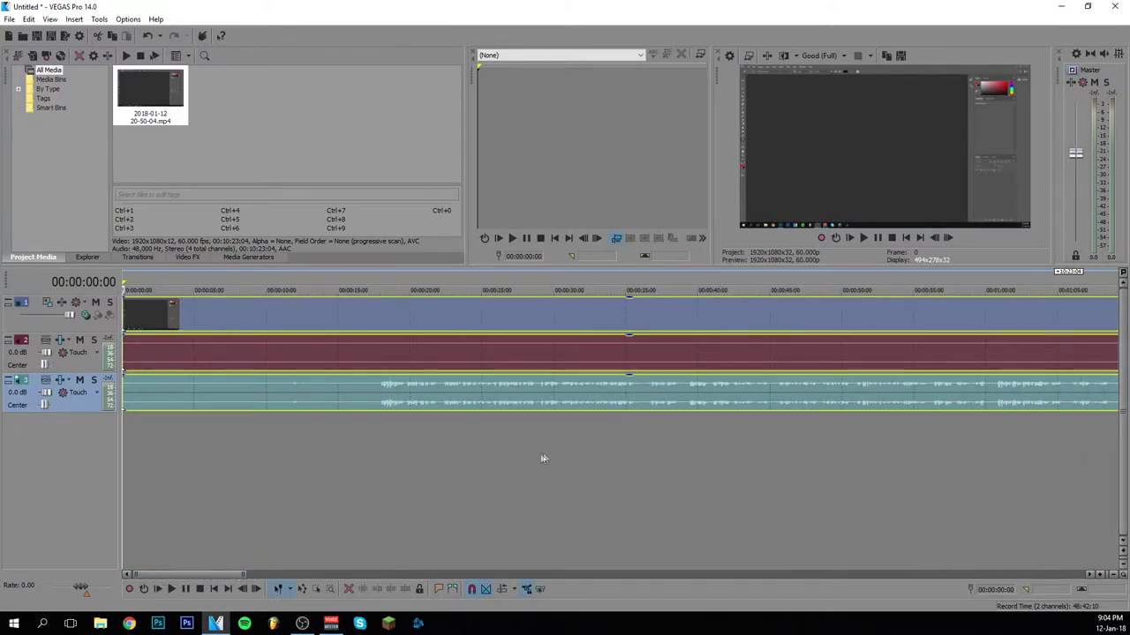
pyautogui.moveTo(240, 574); pyautogui.dragTo(336, 574)
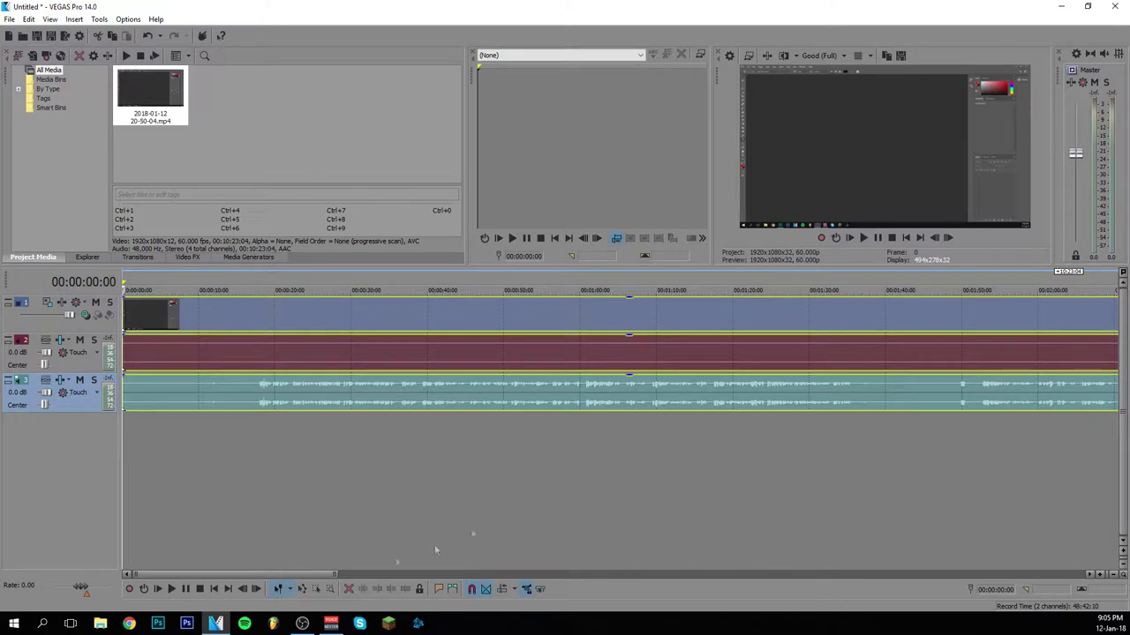
# Play the recording's opening and select its video and audio events
pyautogui.click(862, 239)
pyautogui.click(232, 397)
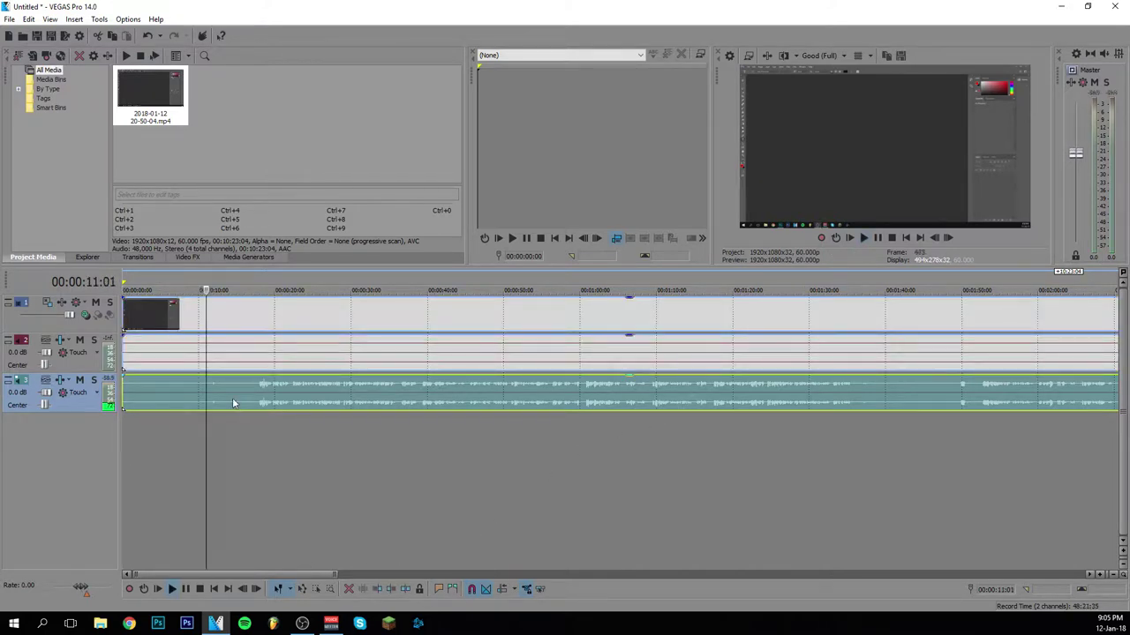
pyautogui.click(240, 393)
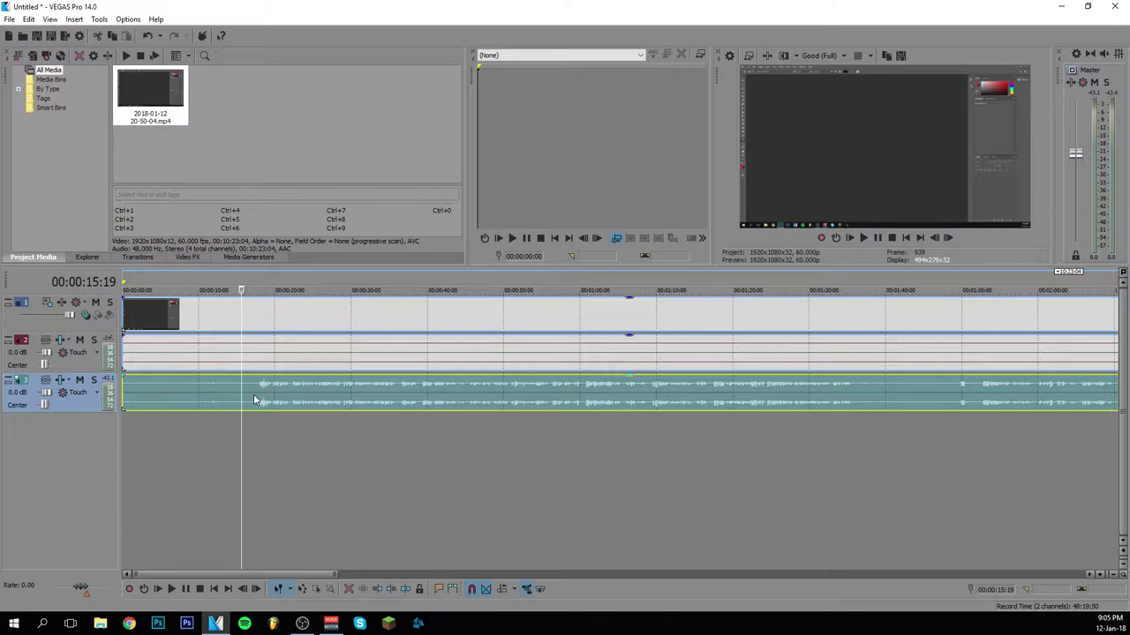
pyautogui.click(250, 317)
pyautogui.click(258, 395)
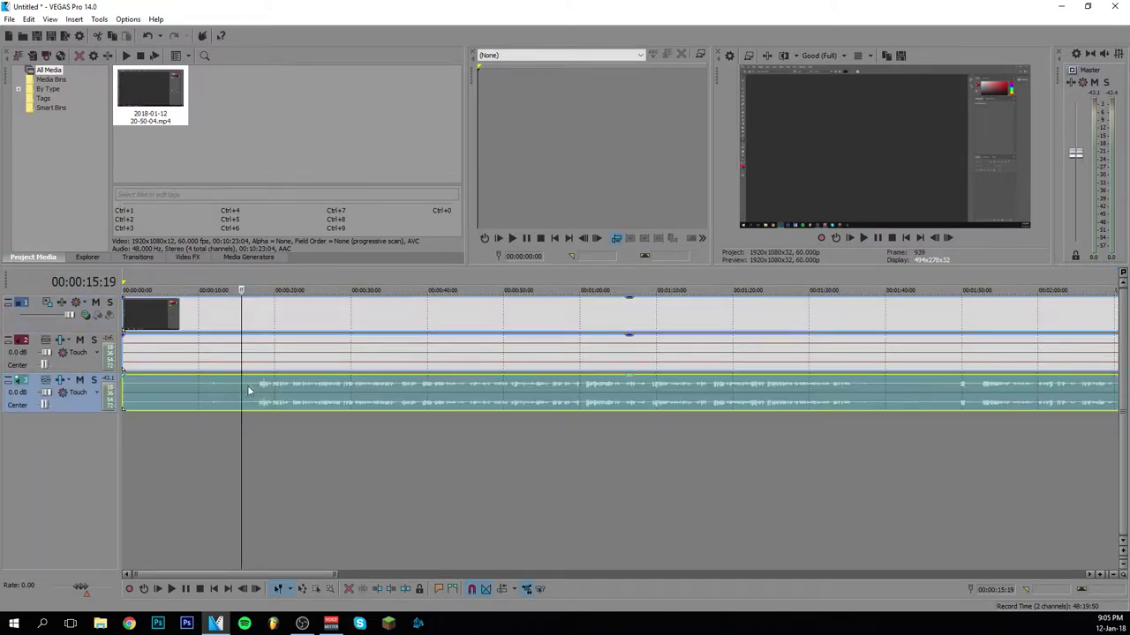
# Place the edit cursor at 00:00:17:26 where the narration begins, confirming by playback
pyautogui.press('space')
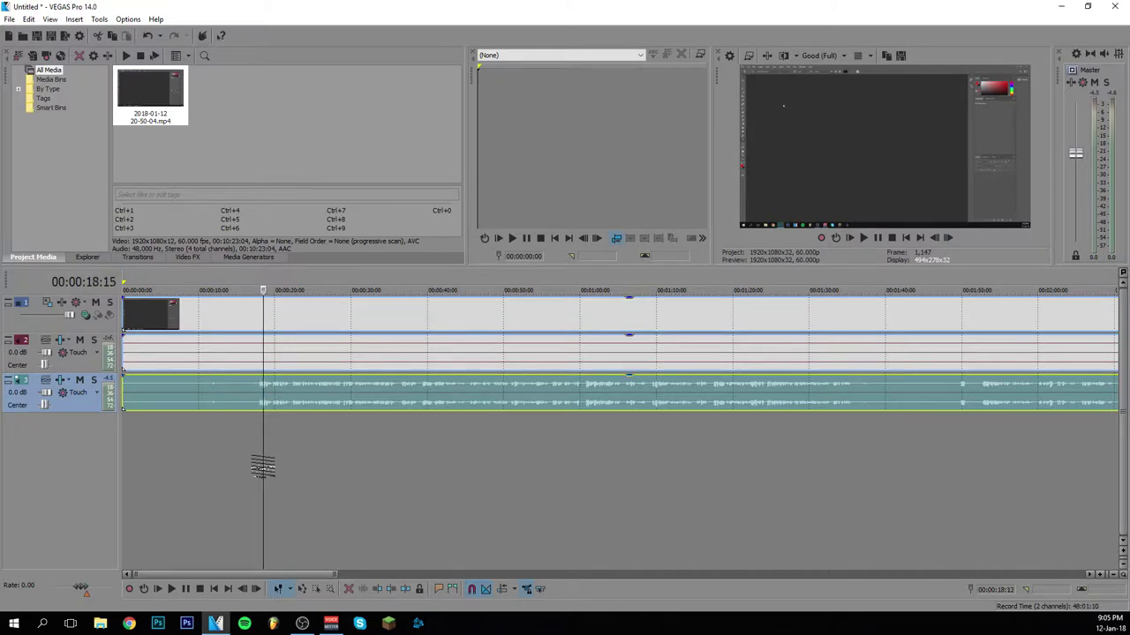
pyautogui.moveTo(260, 465); pyautogui.dragTo(258, 471)
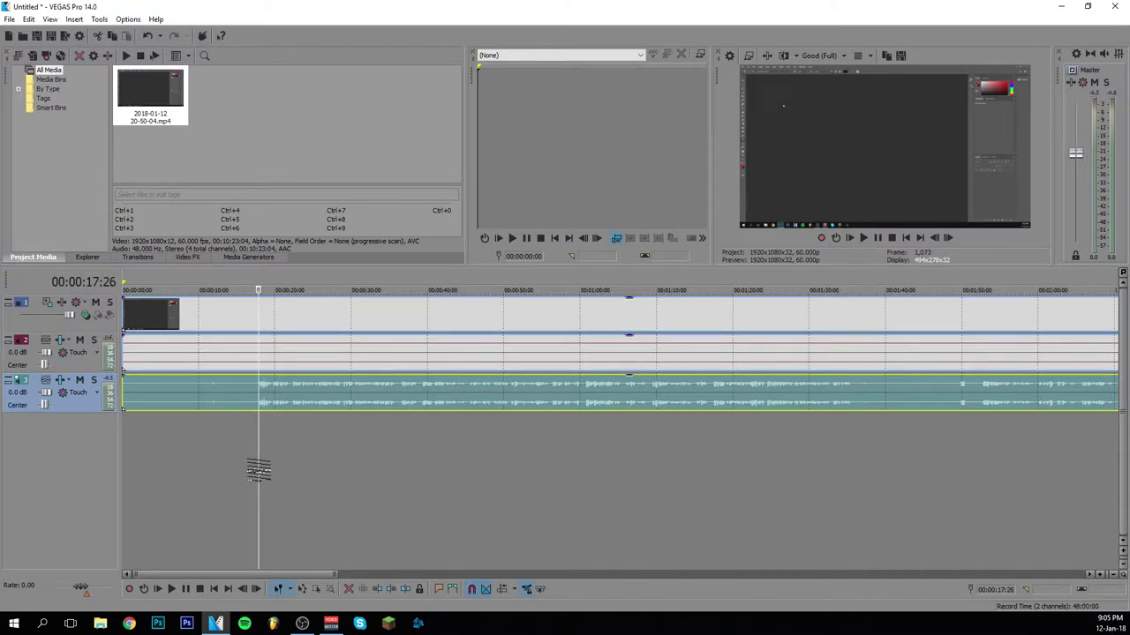
pyautogui.press('space')
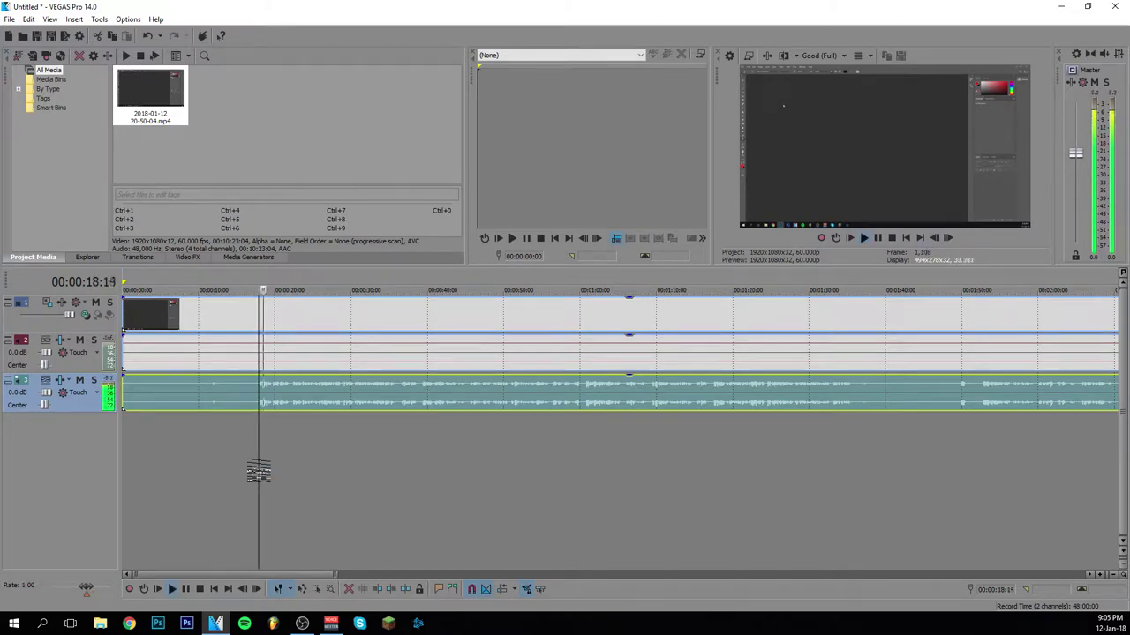
pyautogui.press('space')
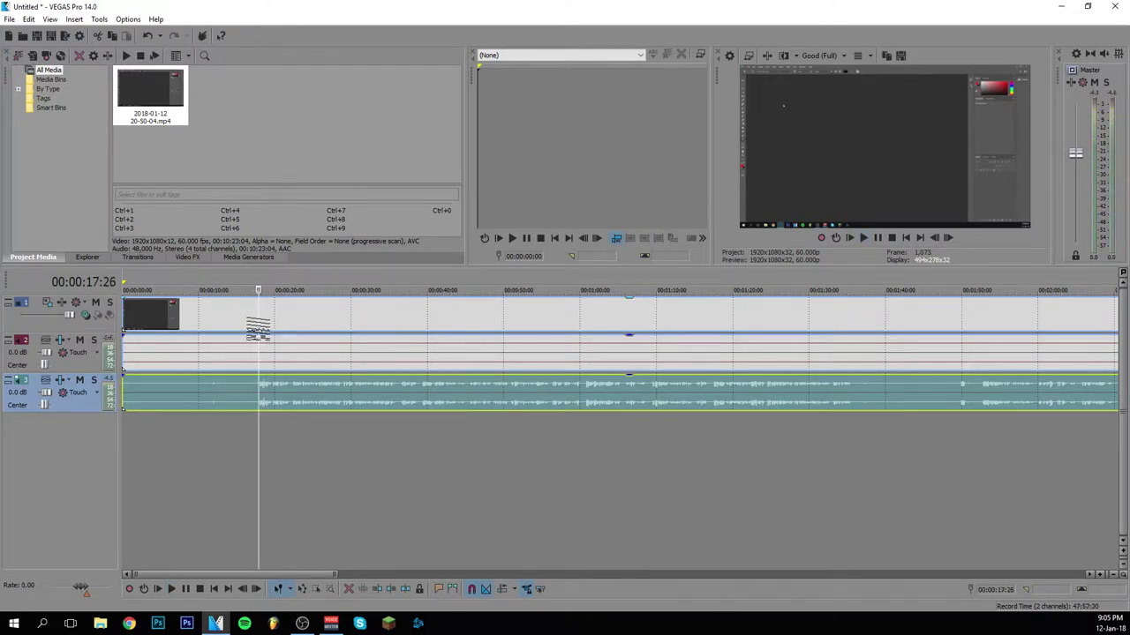
pyautogui.rightClick(255, 327)
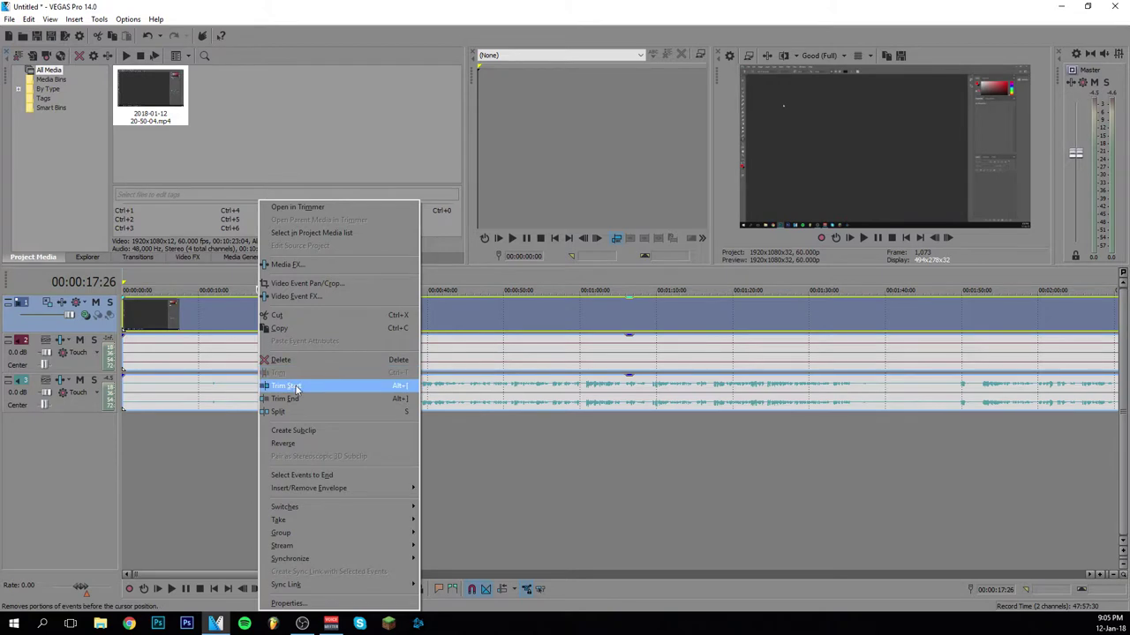
# Trim the event start at the cursor, slide the events to 0, and preview from the start
pyautogui.click(285, 386)
pyautogui.moveTo(283, 321); pyautogui.dragTo(138, 315)
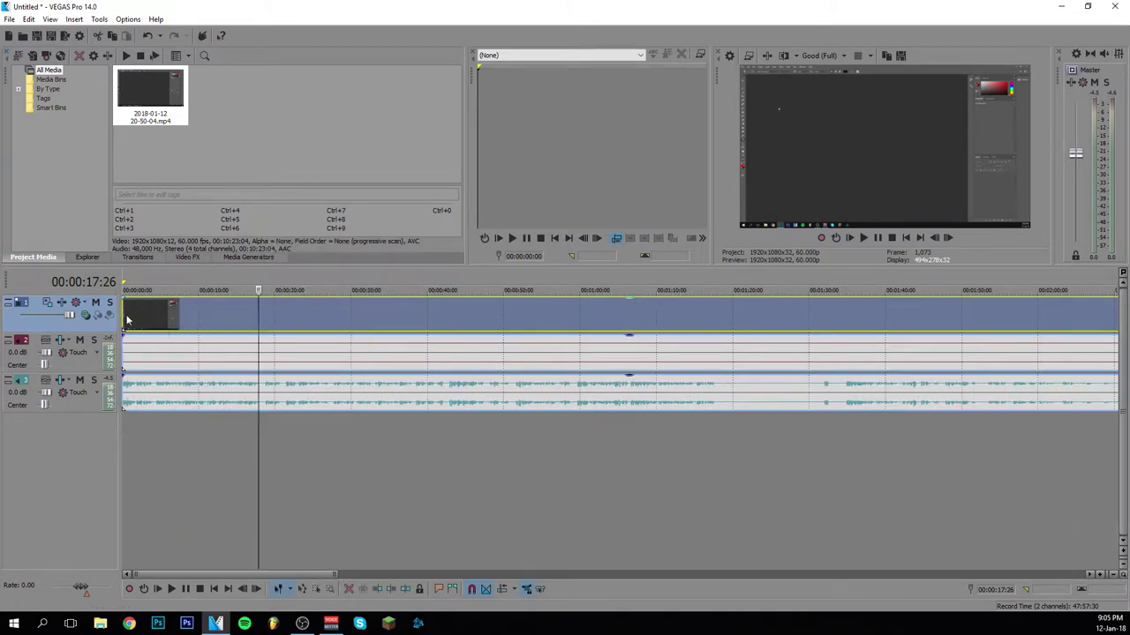
pyautogui.hotkey('ctrl', 'Home')
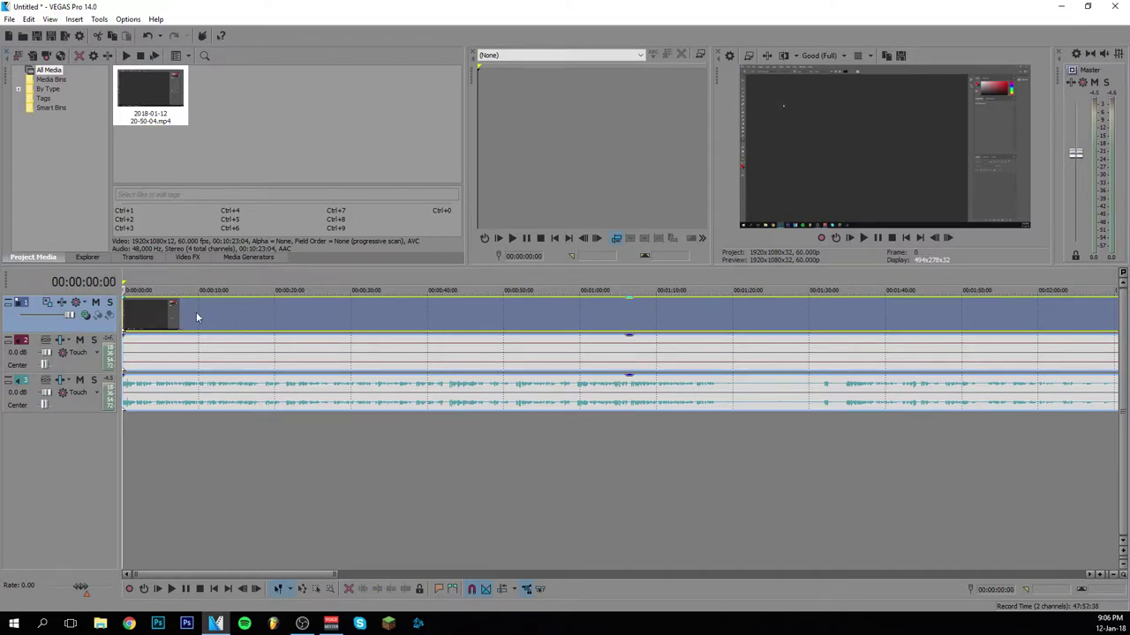
pyautogui.press('space')
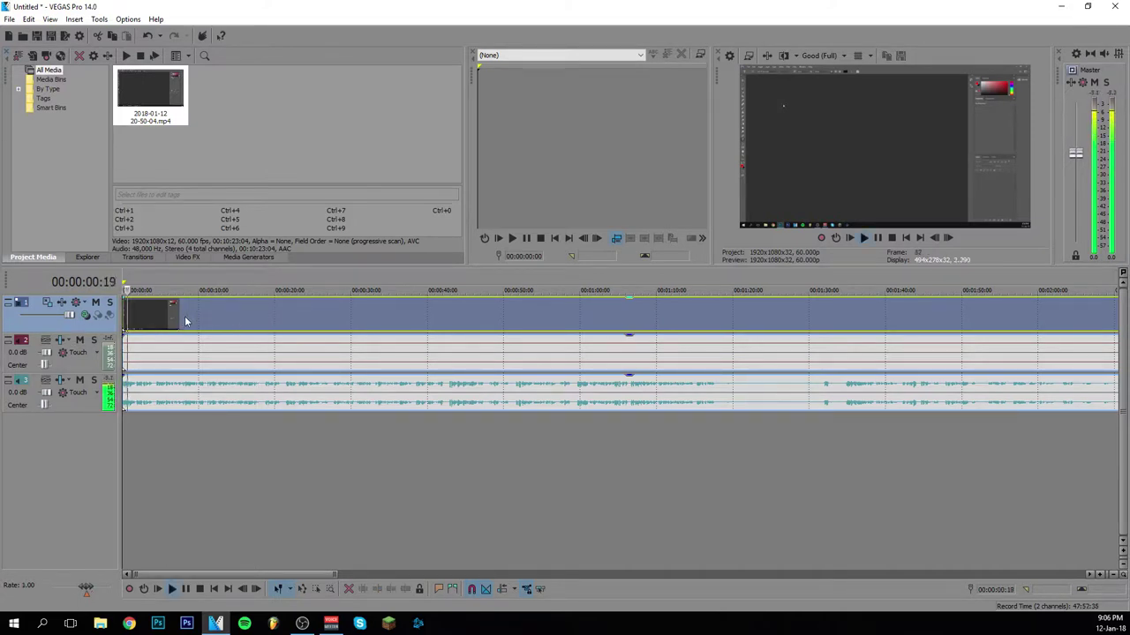
pyautogui.press('space')
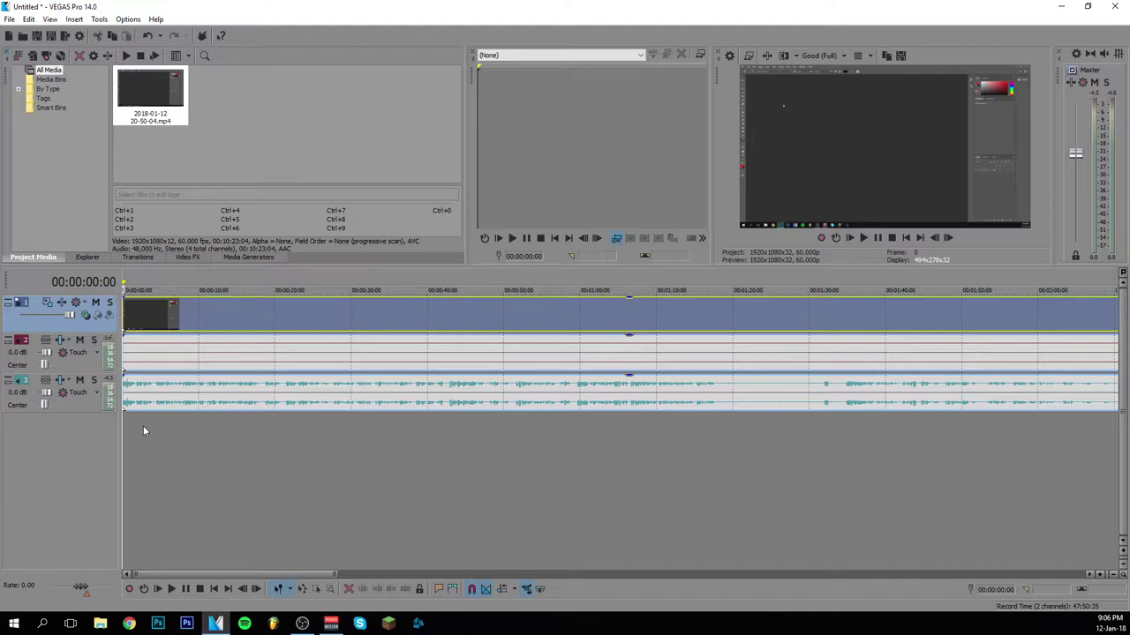
pyautogui.click(207, 393)
# Position the edit cursor around 16–18 seconds and play to locate the next pause
pyautogui.click(257, 388)
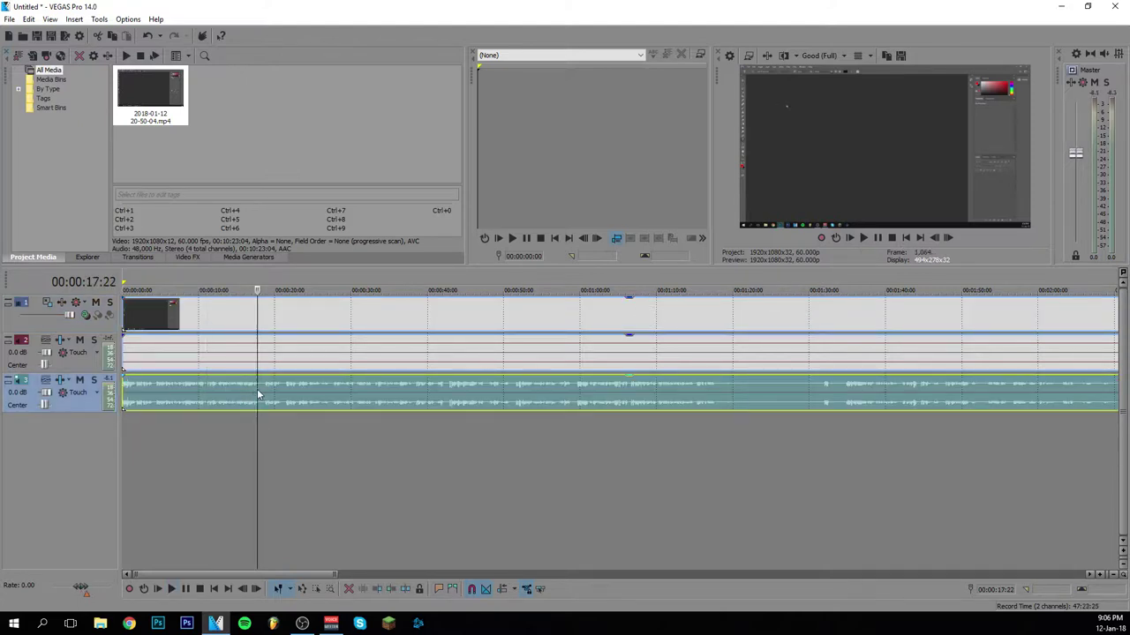
pyautogui.moveTo(261, 401); pyautogui.dragTo(252, 408)
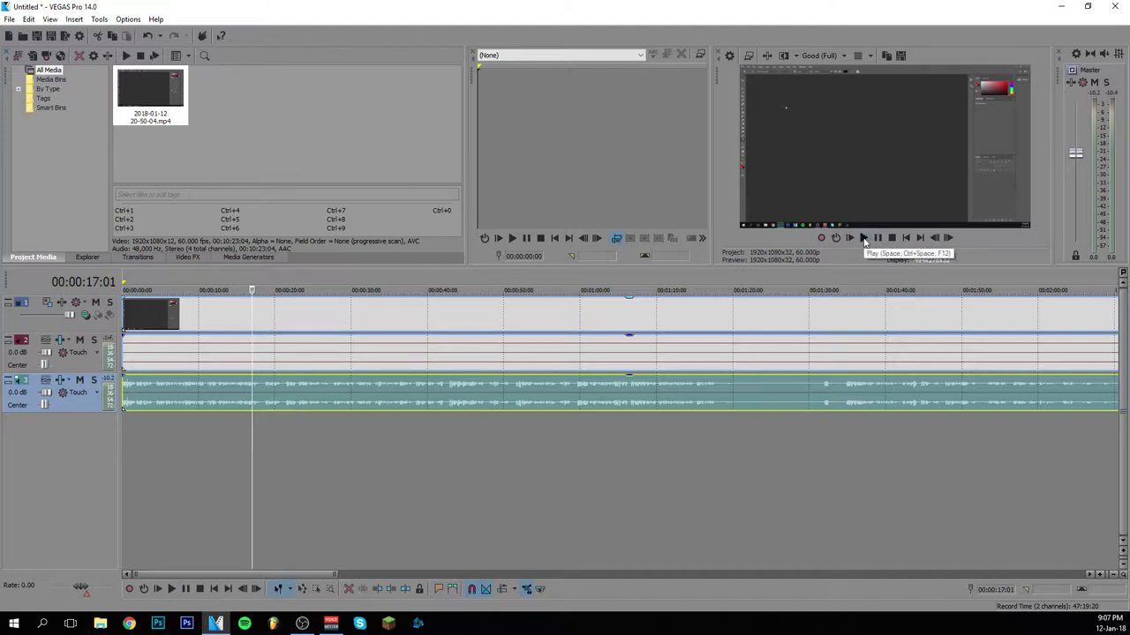
pyautogui.click(863, 240)
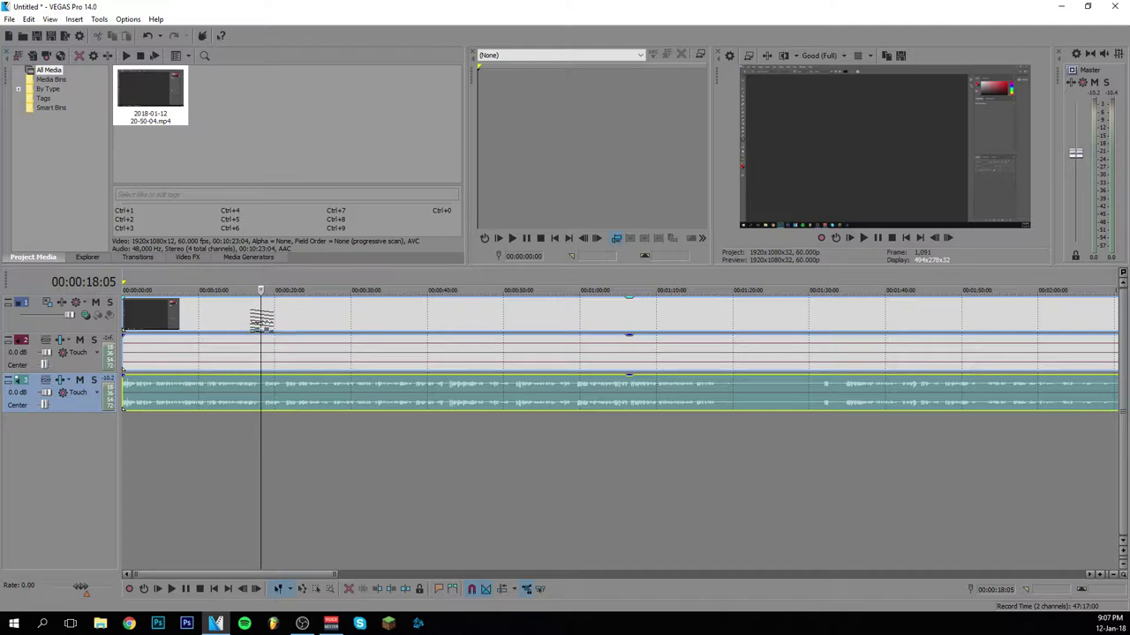
# Split the video and audio events at 00:00:18:05 and play back from the cut
pyautogui.rightClick(262, 325)
pyautogui.click(295, 408)
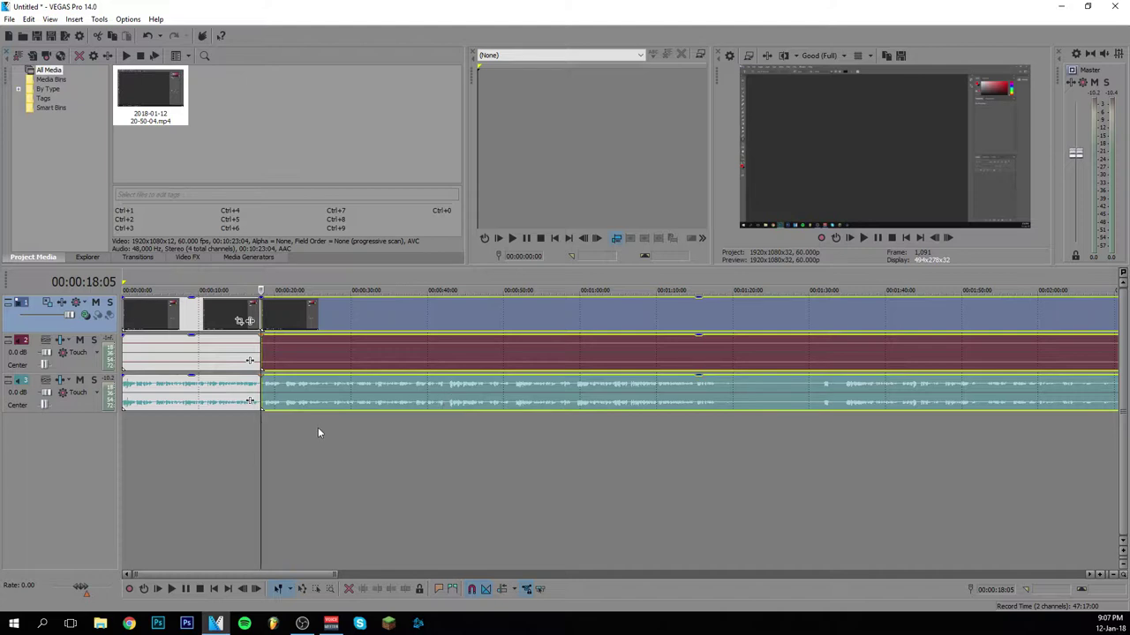
pyautogui.scroll(2, 319, 438)
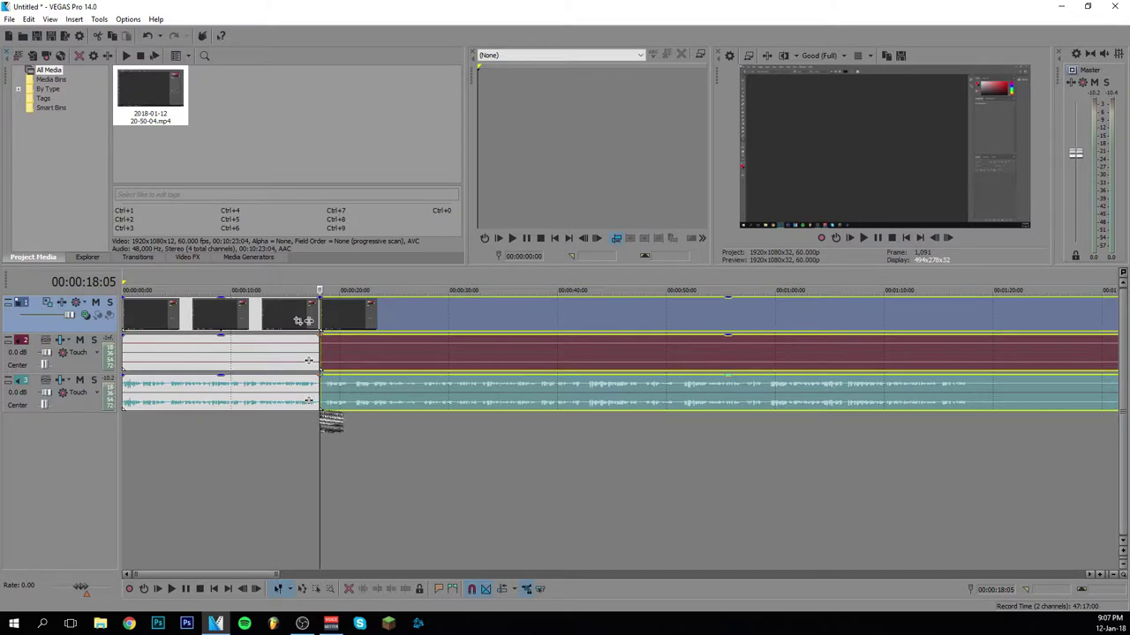
pyautogui.press('space')
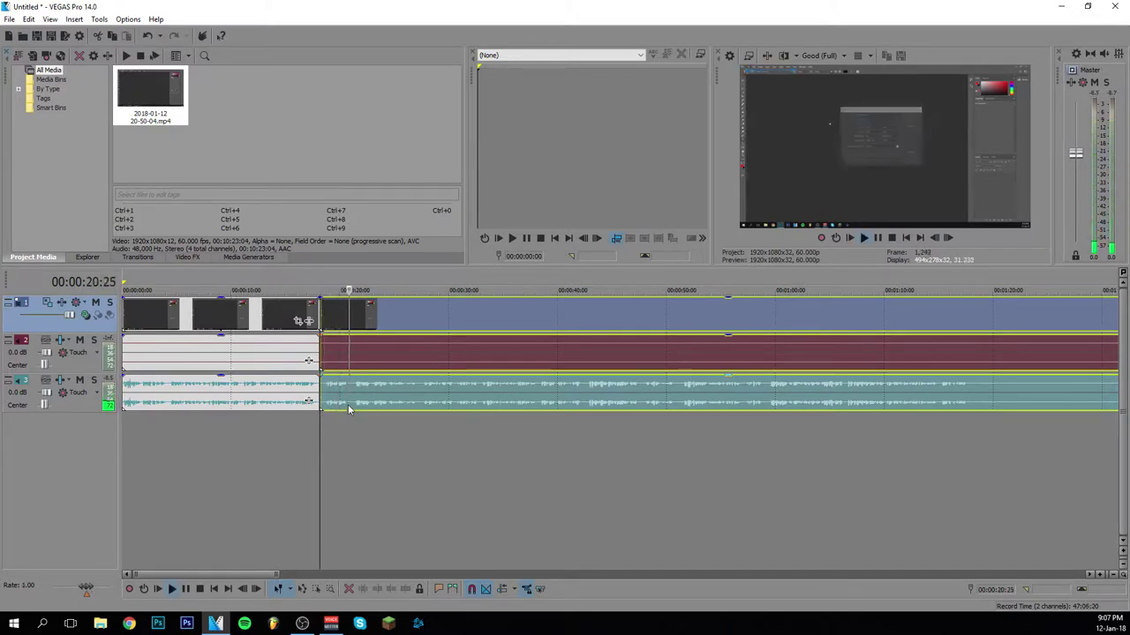
pyautogui.press('space')
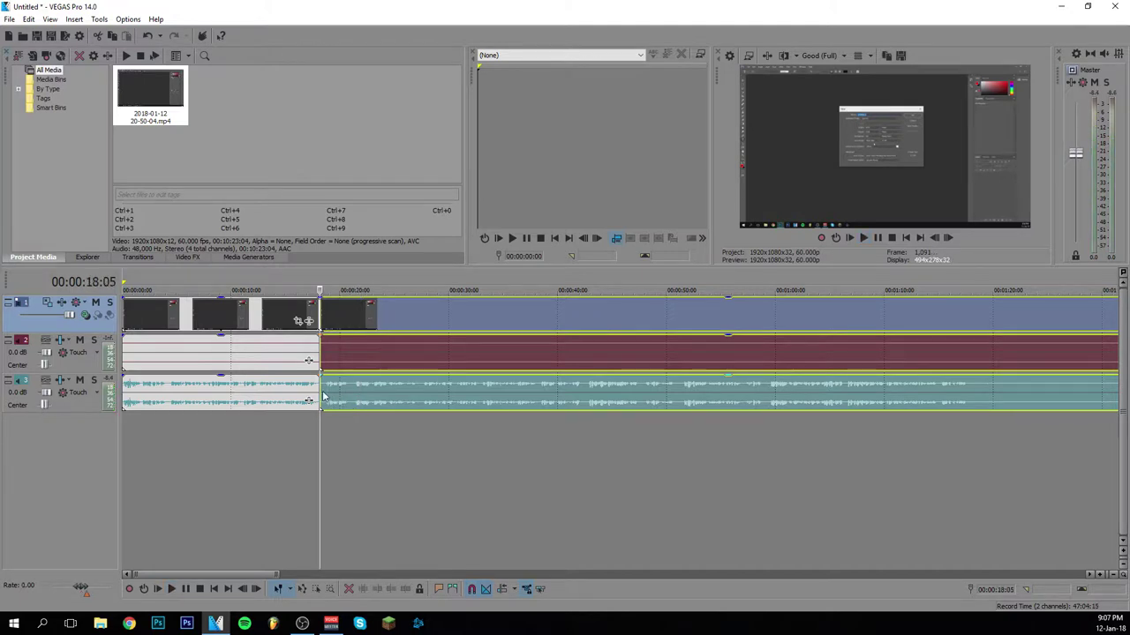
pyautogui.click(323, 397)
# Trim the following clip's start at 00:00:18:24 and play back the trimmed section
pyautogui.scroll(3, 323, 397)
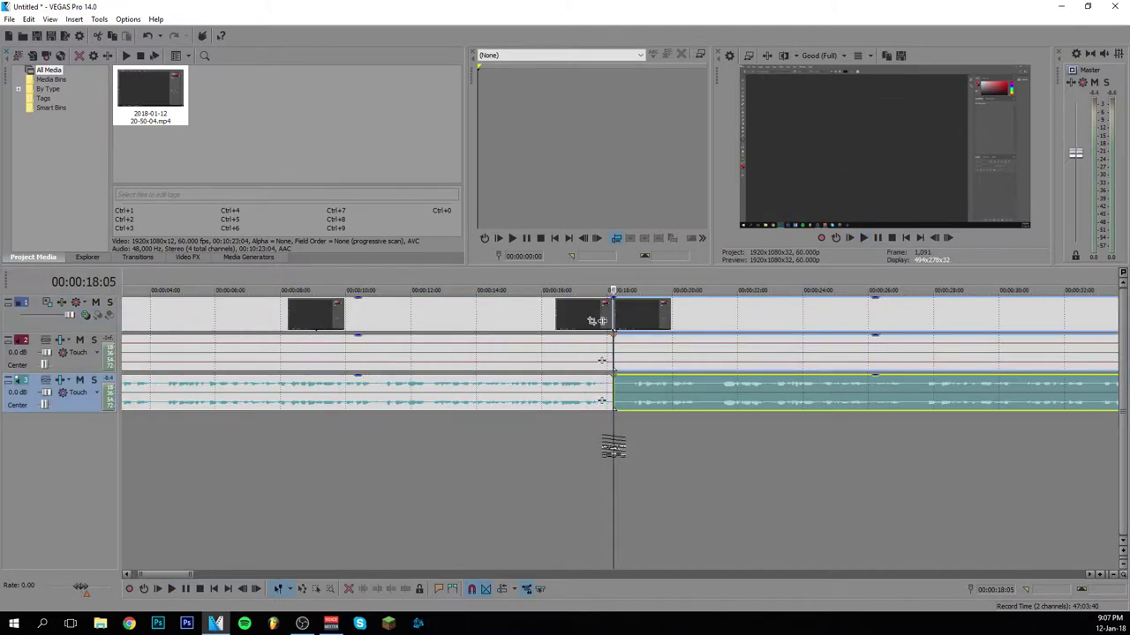
pyautogui.moveTo(613, 446); pyautogui.dragTo(634, 456)
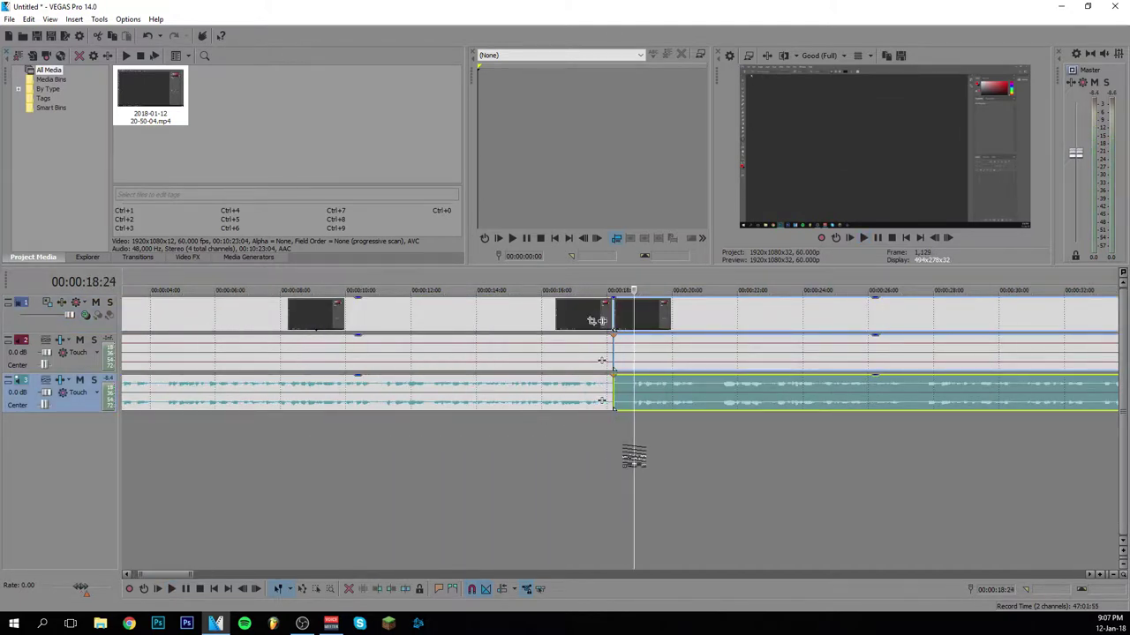
pyautogui.rightClick(634, 319)
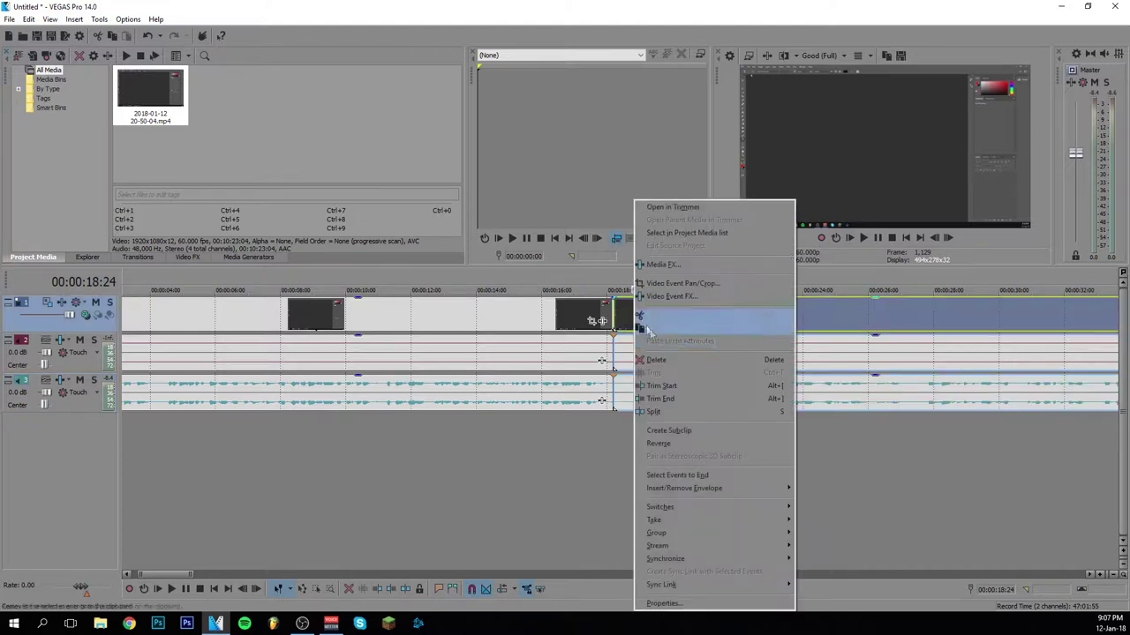
pyautogui.click(671, 387)
pyautogui.scroll(-3, 612, 387)
pyautogui.click(612, 388)
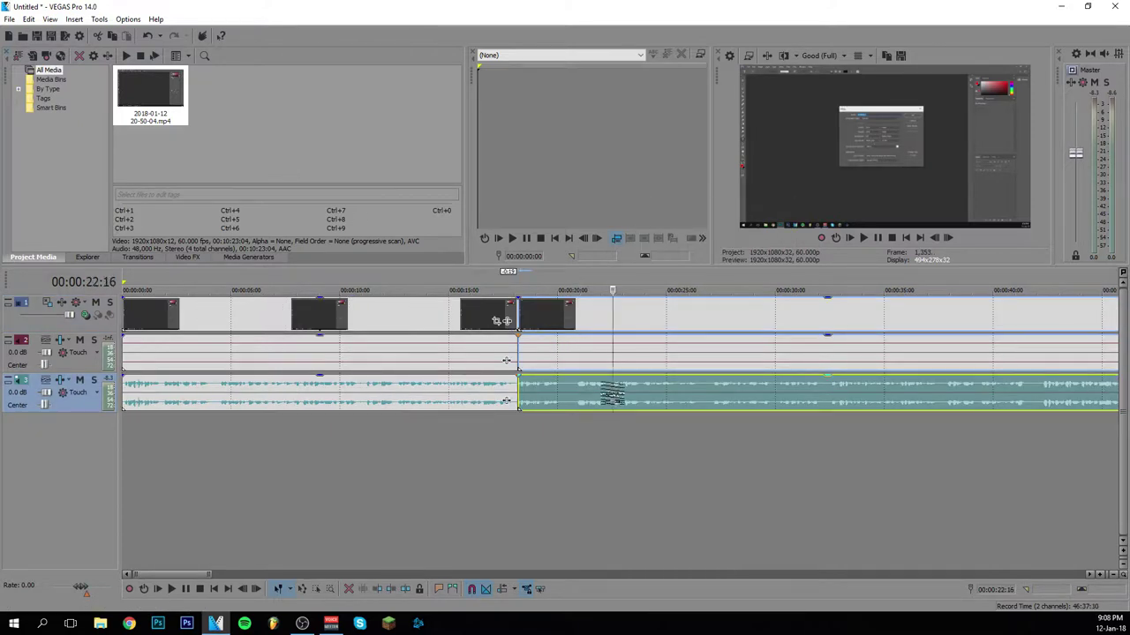
pyautogui.press('space')
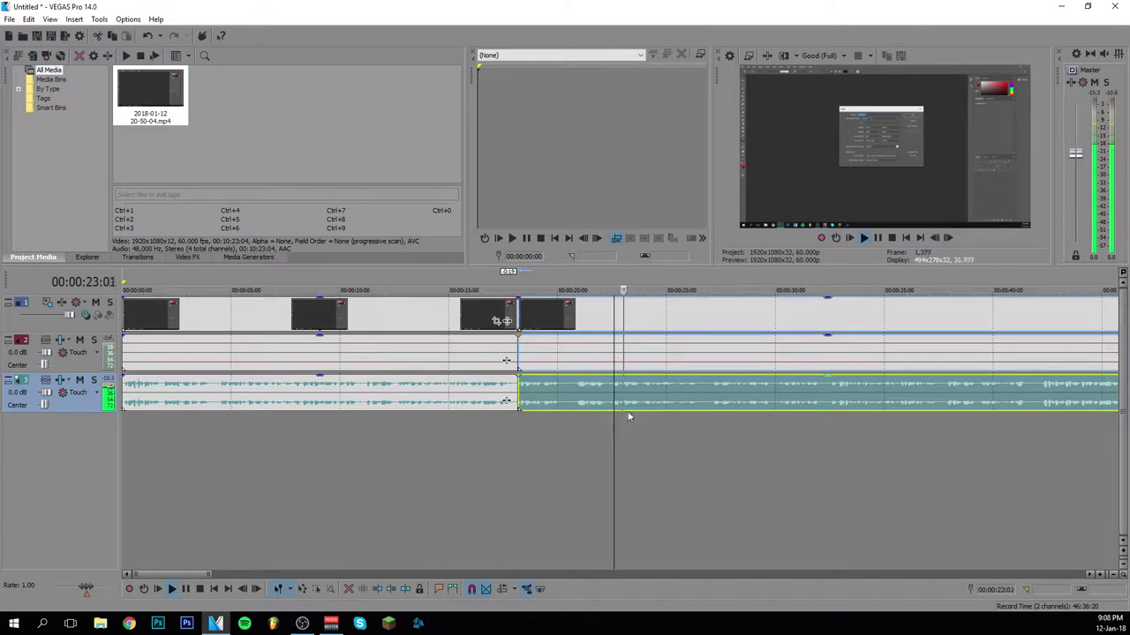
pyautogui.press('space')
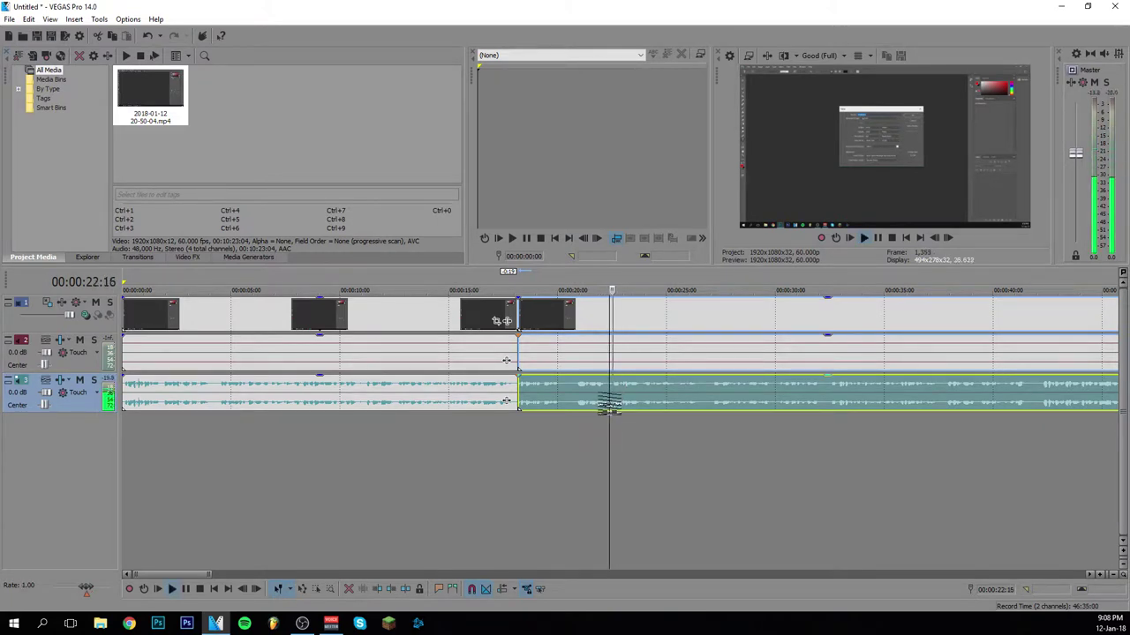
# Split the clip at 00:00:22:11 and replay the section before the cut
pyautogui.press('space')
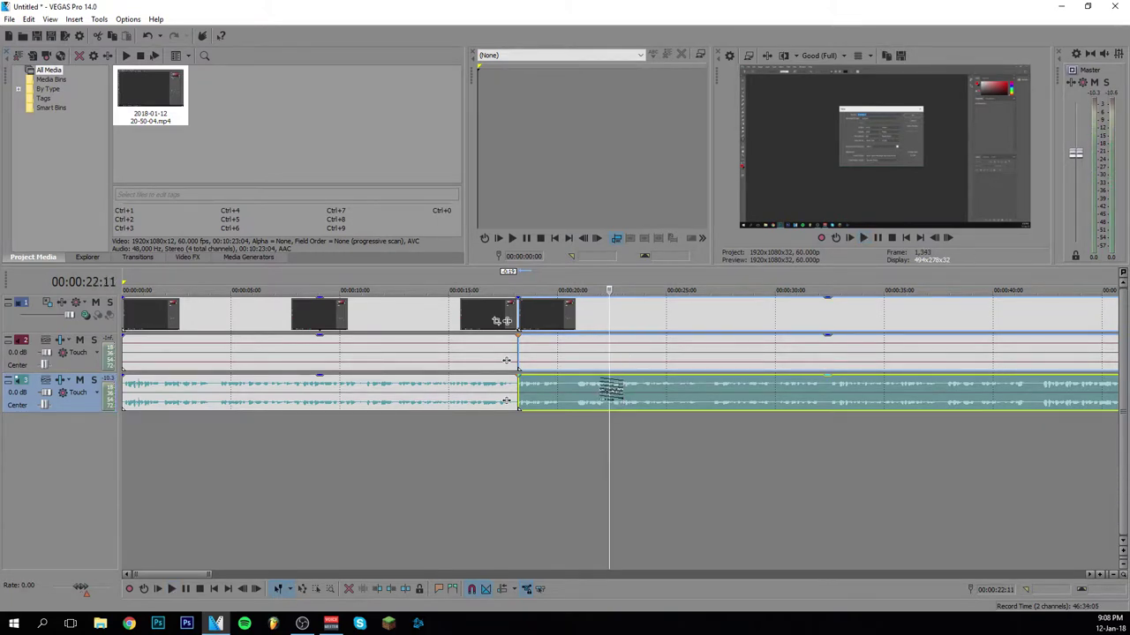
pyautogui.rightClick(611, 321)
pyautogui.click(635, 412)
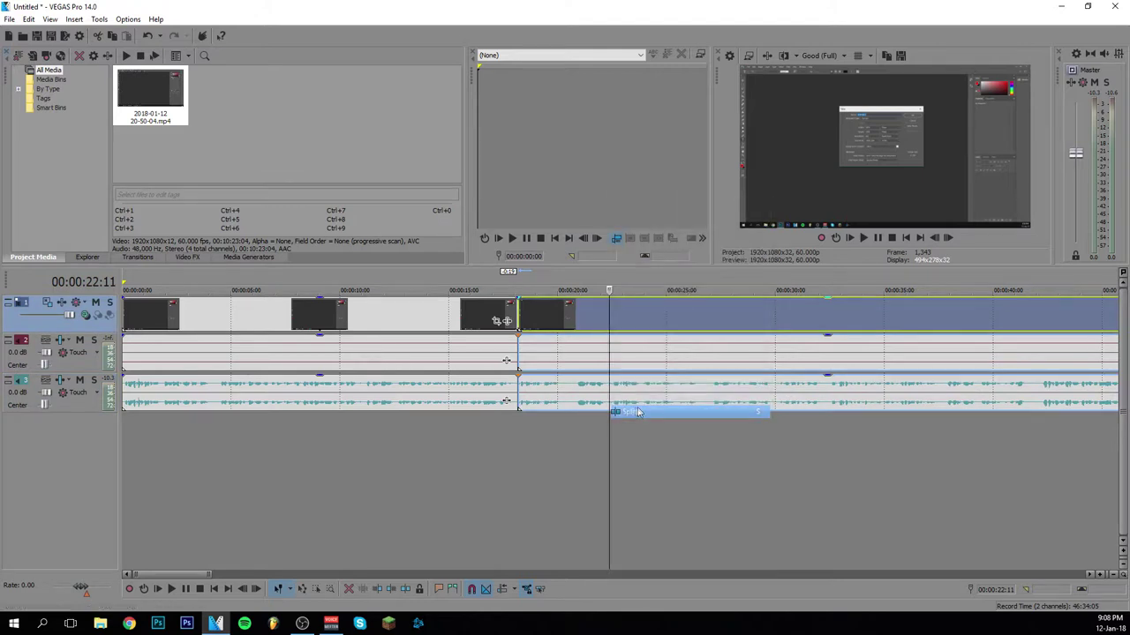
pyautogui.click(552, 401)
pyautogui.press('space')
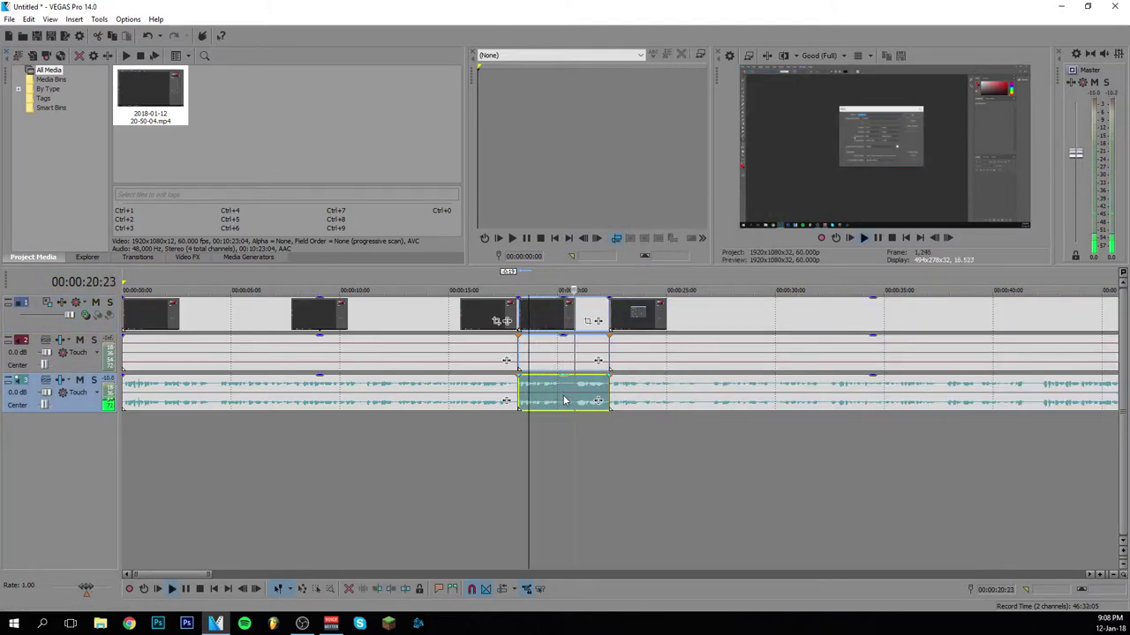
pyautogui.press('space')
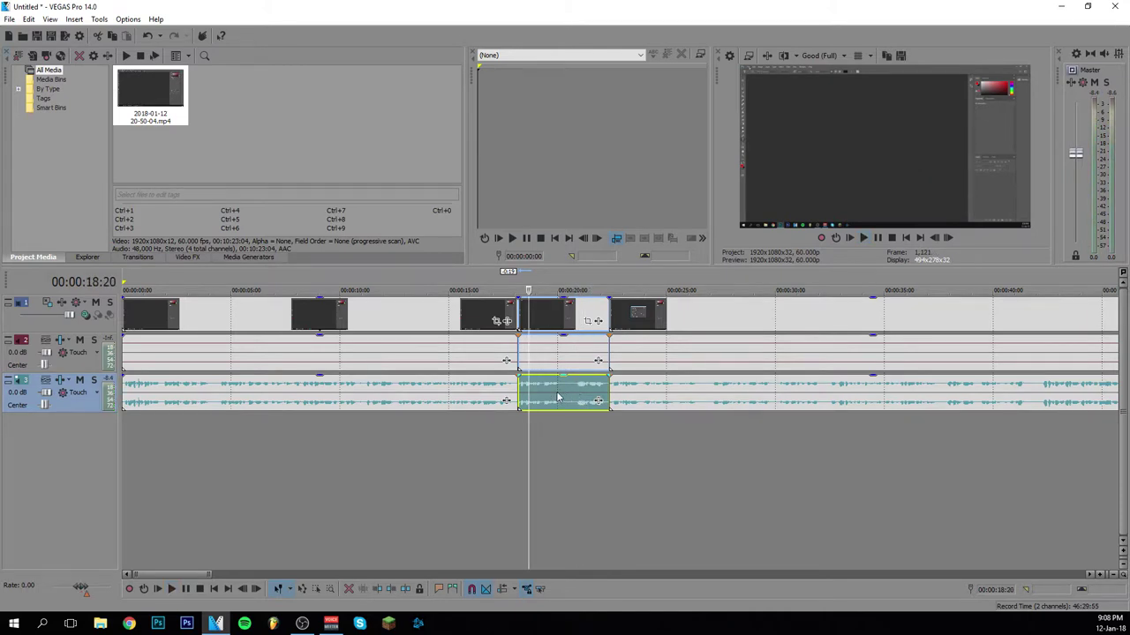
# Find where the pause begins and split the clip at 00:00:20:02
pyautogui.click(557, 397)
pyautogui.click(549, 398)
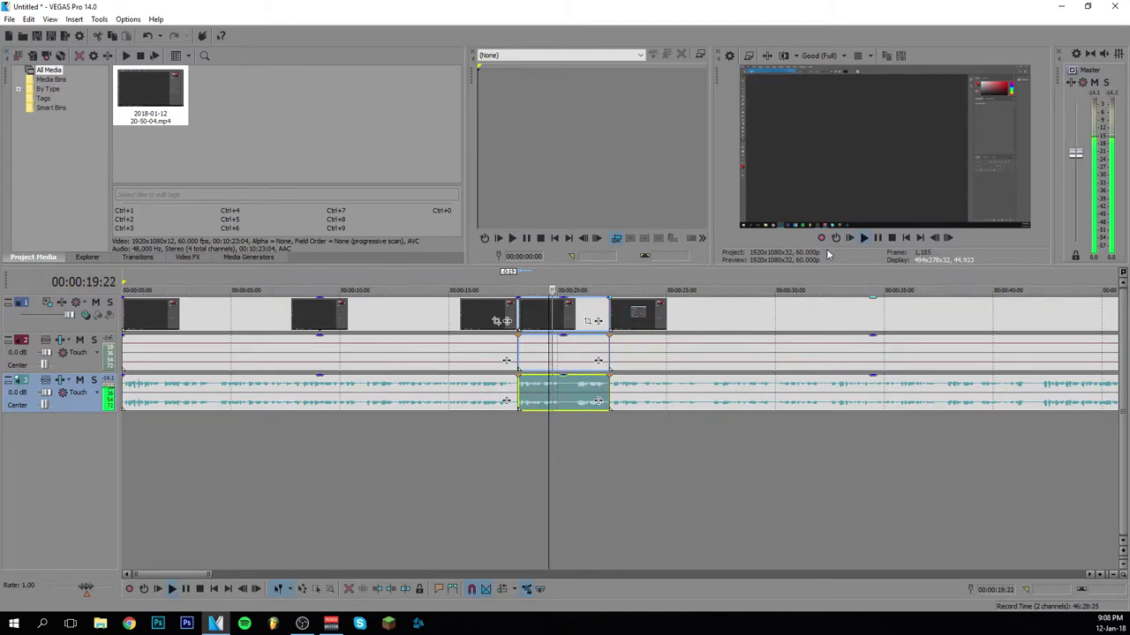
pyautogui.click(557, 397)
pyautogui.press('space')
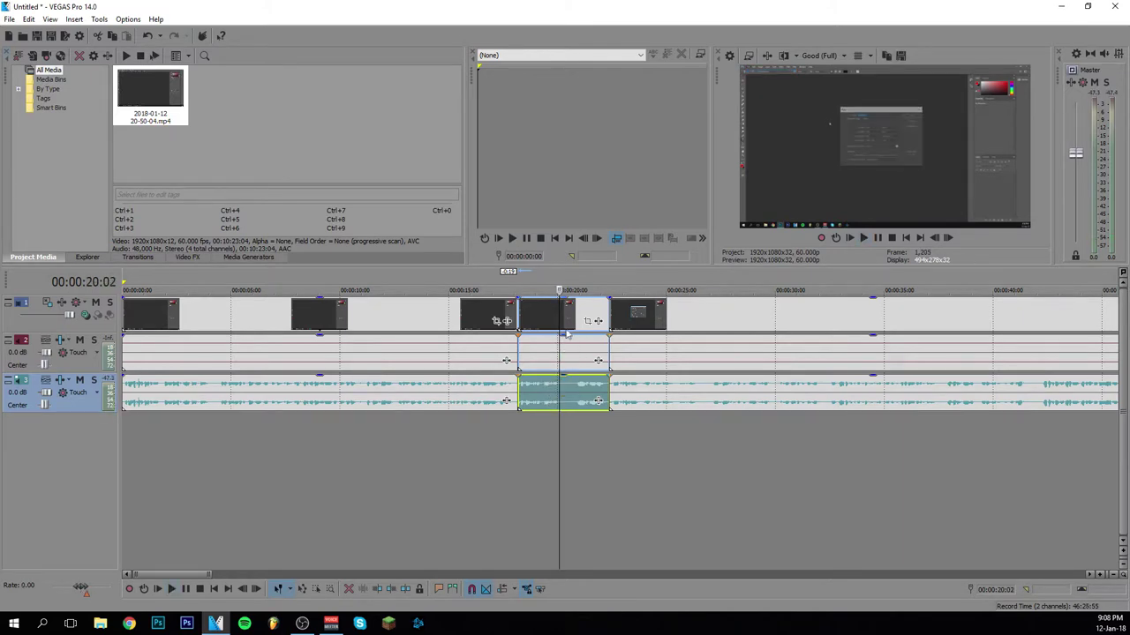
pyautogui.click(559, 403)
pyautogui.rightClick(559, 403)
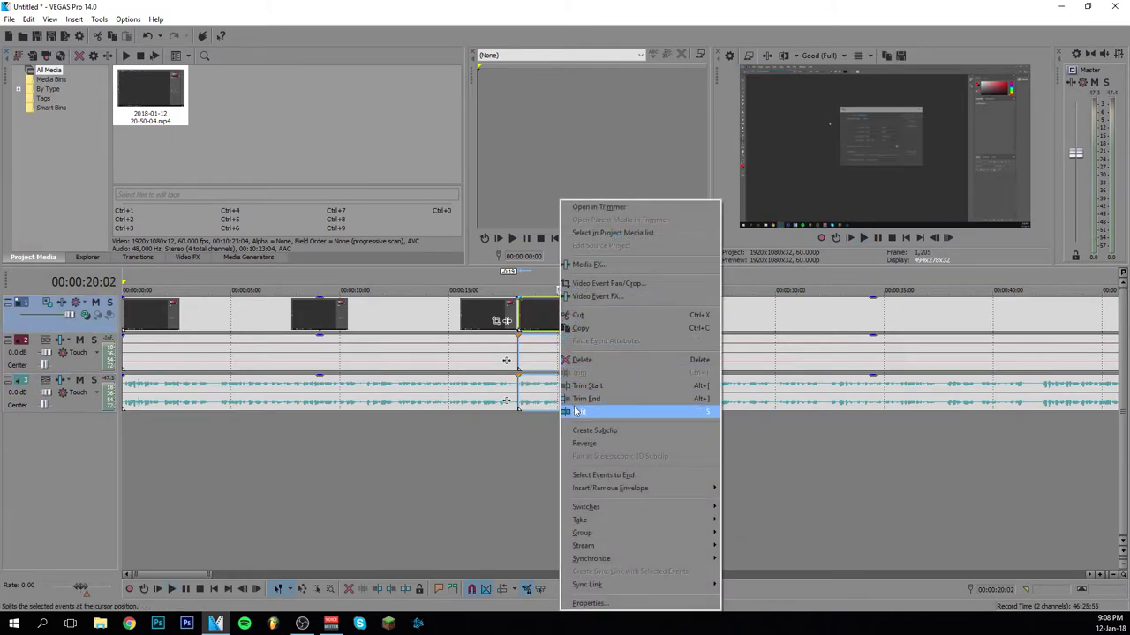
pyautogui.click(579, 412)
# Delete the short piece between the two cuts and slide the next clip left to close the gap
pyautogui.rightClick(581, 349)
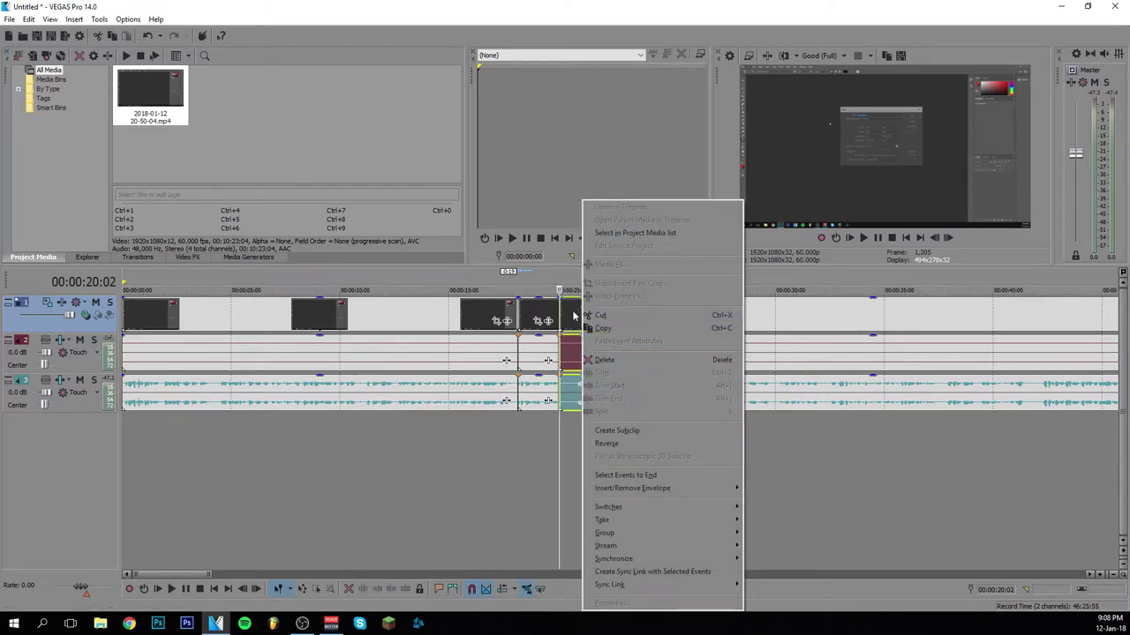
pyautogui.click(573, 318)
pyautogui.rightClick(575, 317)
pyautogui.click(569, 318)
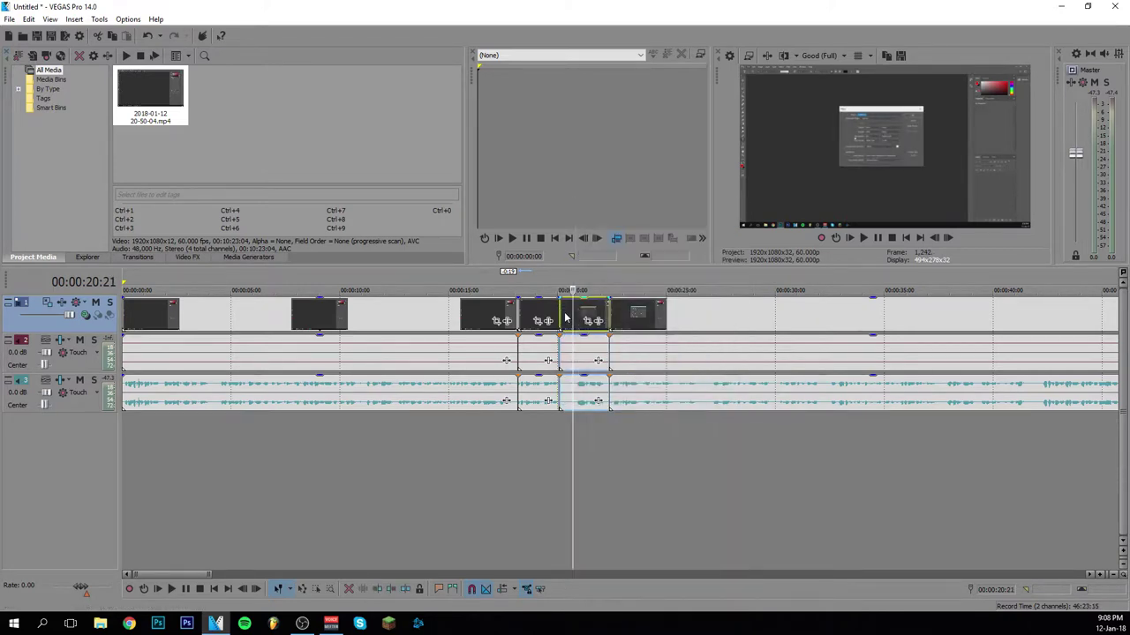
pyautogui.rightClick(570, 322)
pyautogui.click(597, 359)
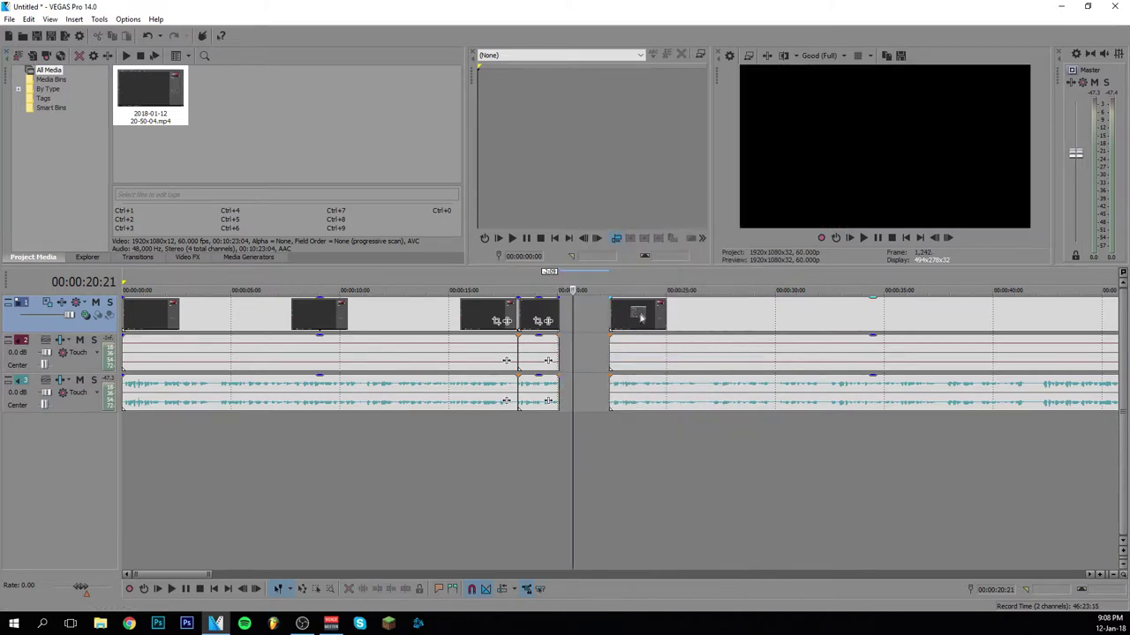
pyautogui.moveTo(643, 317); pyautogui.dragTo(593, 326)
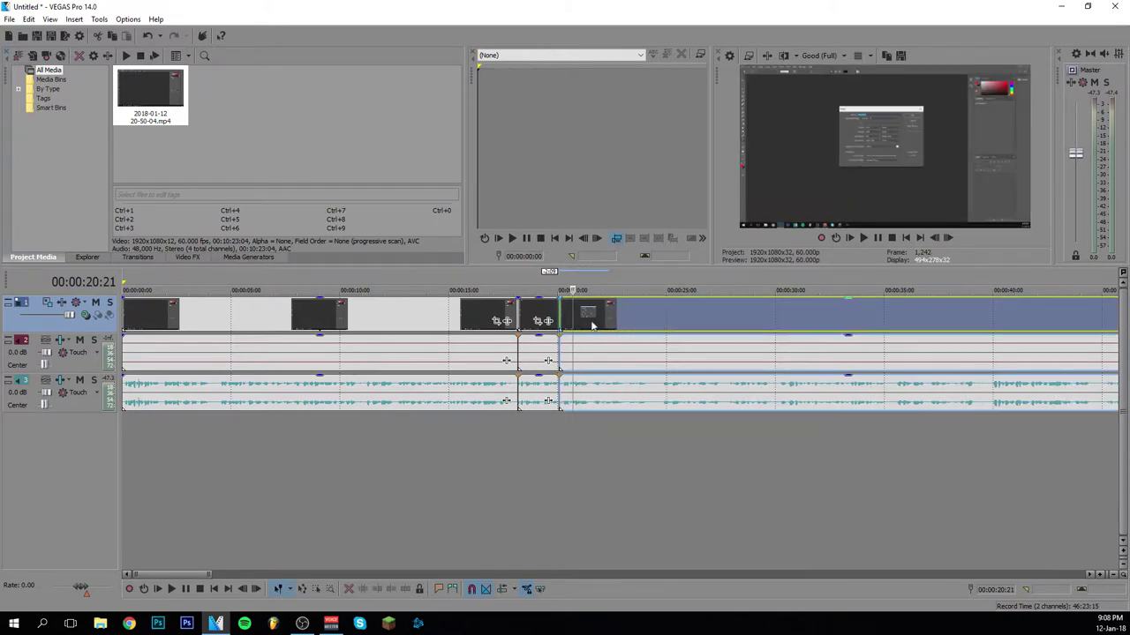
# Replay across the new cut from 00:00:15:25 and list the Preview Quality options
pyautogui.click(548, 420)
pyautogui.moveTo(551, 439); pyautogui.dragTo(467, 450)
pyautogui.press('space')
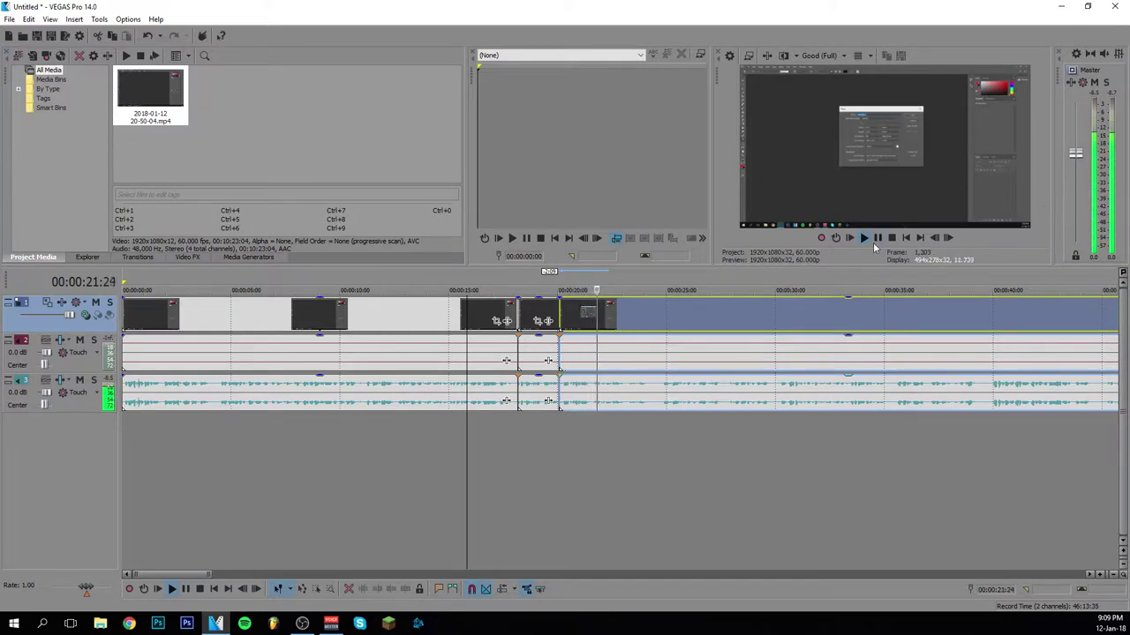
pyautogui.press('Return')
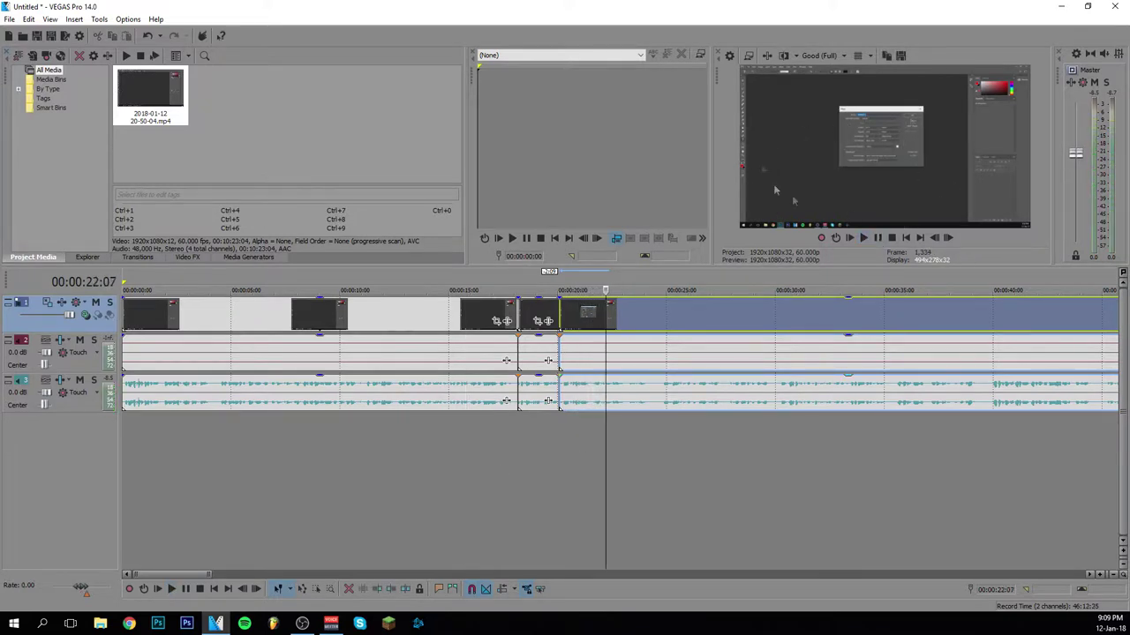
pyautogui.click(821, 59)
pyautogui.moveTo(847, 102)
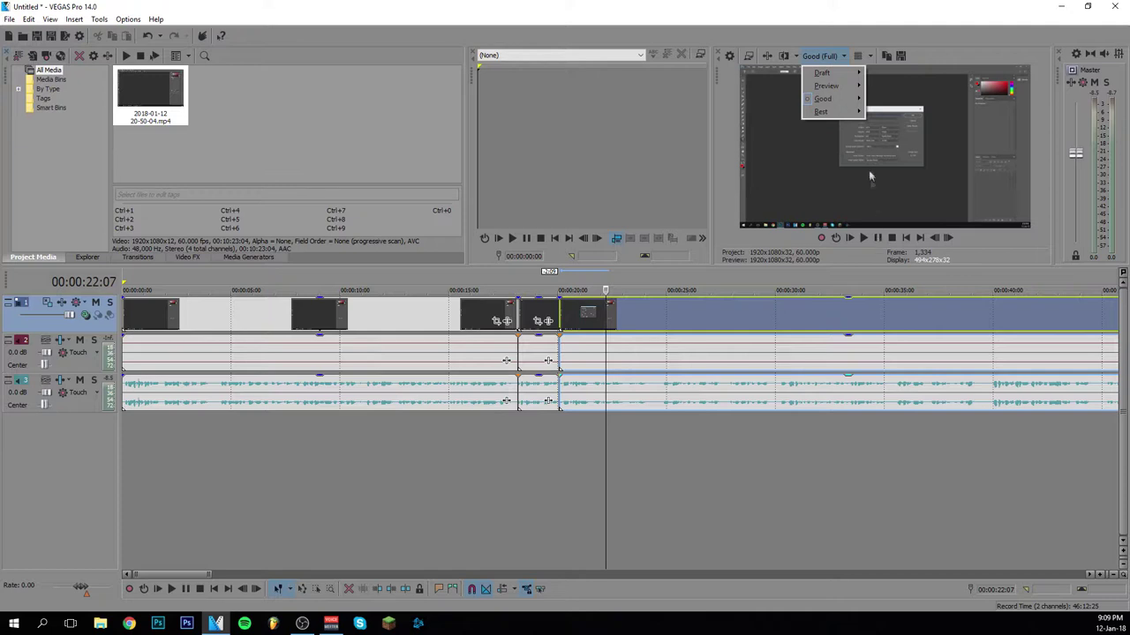
# Switch preview quality to Draft (Auto), then back to Good (Full)
pyautogui.click(891, 74)
pyautogui.click(829, 55)
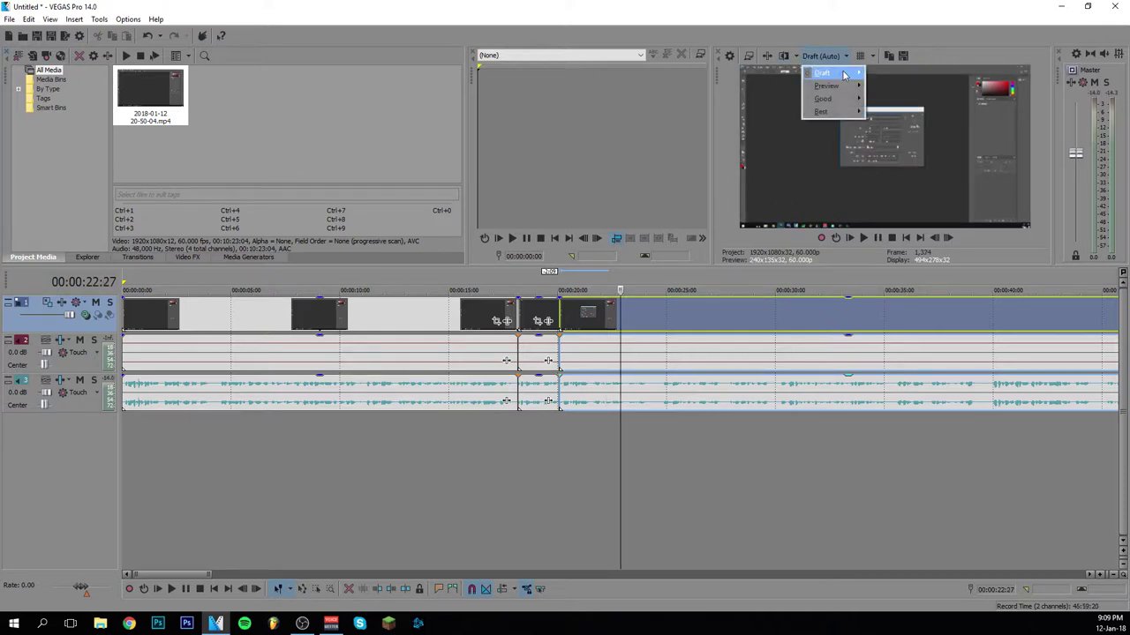
pyautogui.click(891, 73)
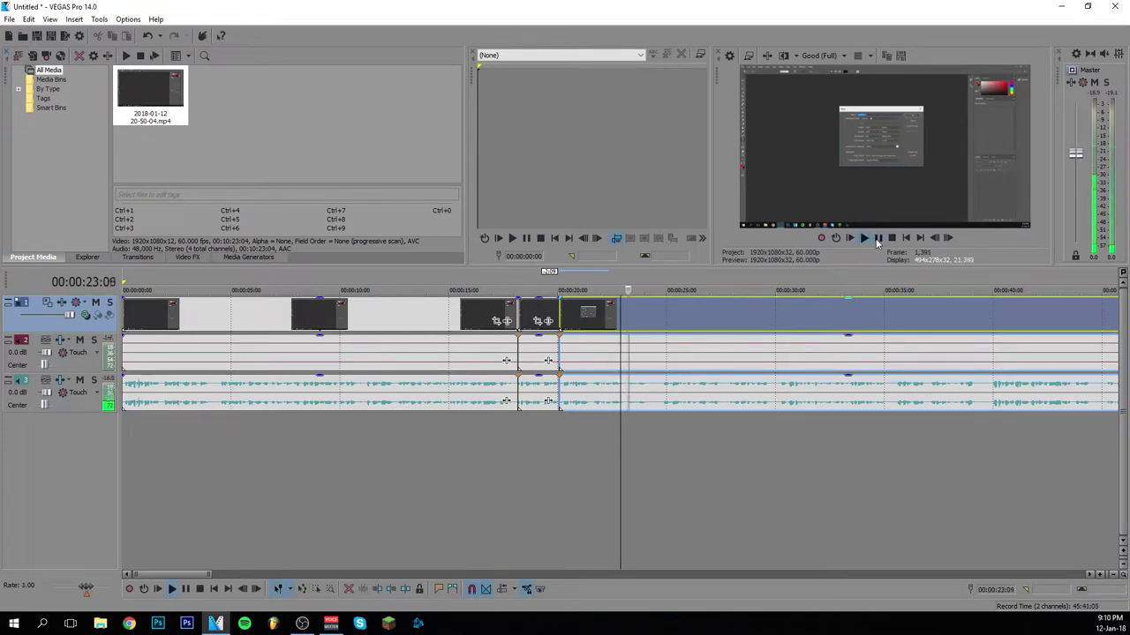
pyautogui.moveTo(634, 411); pyautogui.dragTo(532, 450)
# Select the event at about 00:00:19:16 and open its Event Pan/Crop window
pyautogui.scroll(3, 691, 411)
pyautogui.scroll(-3, 680, 414)
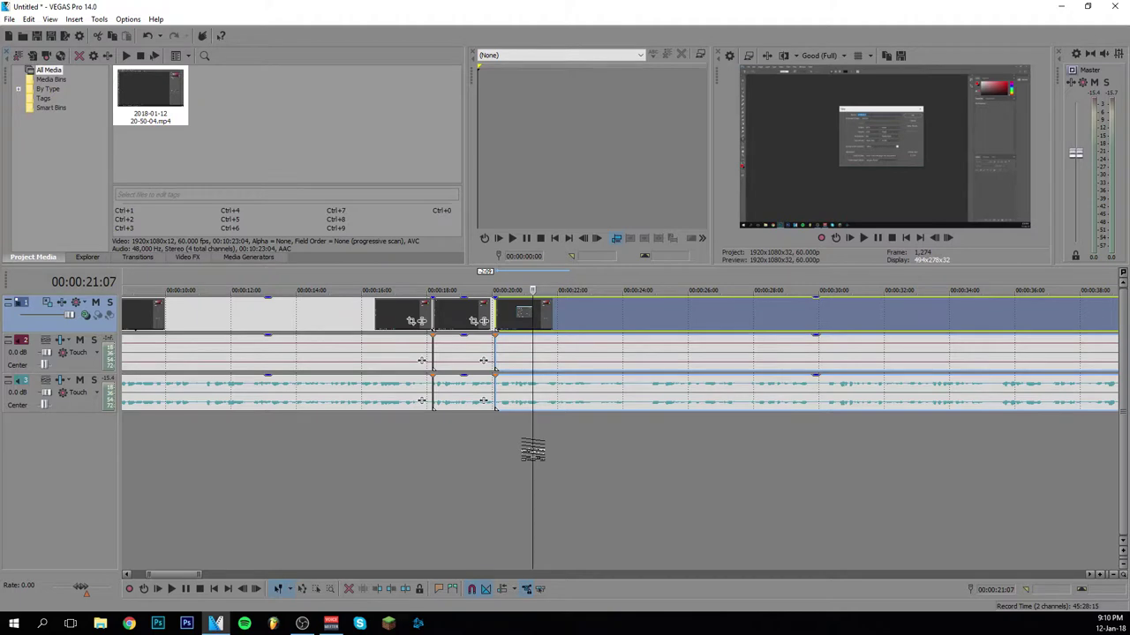
pyautogui.scroll(2, 525, 337)
pyautogui.click(525, 338)
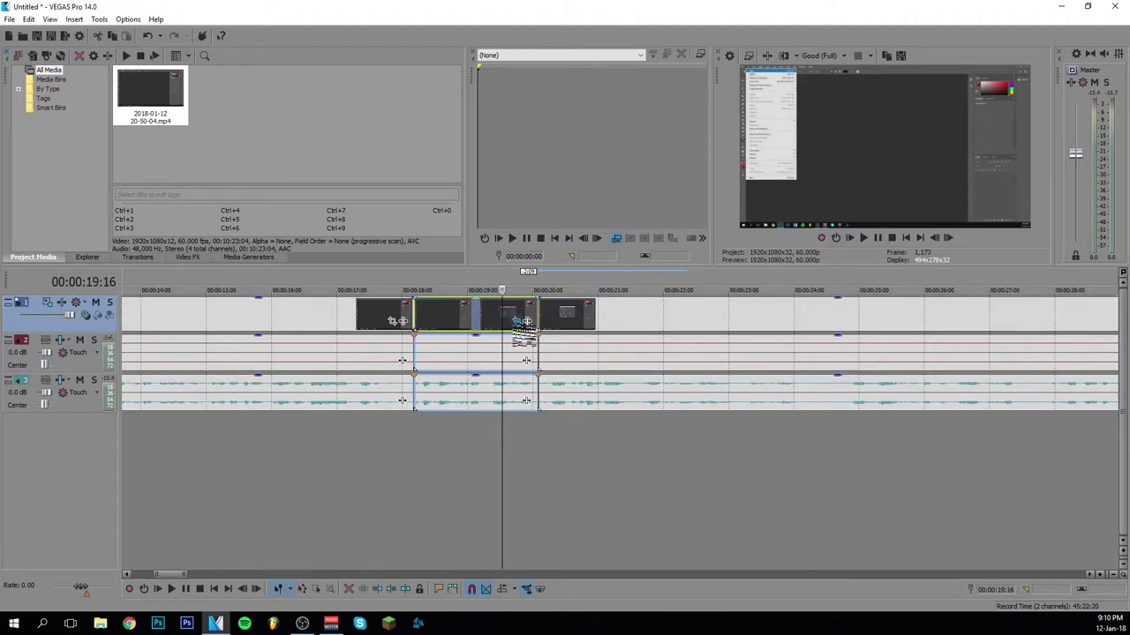
pyautogui.click(517, 322)
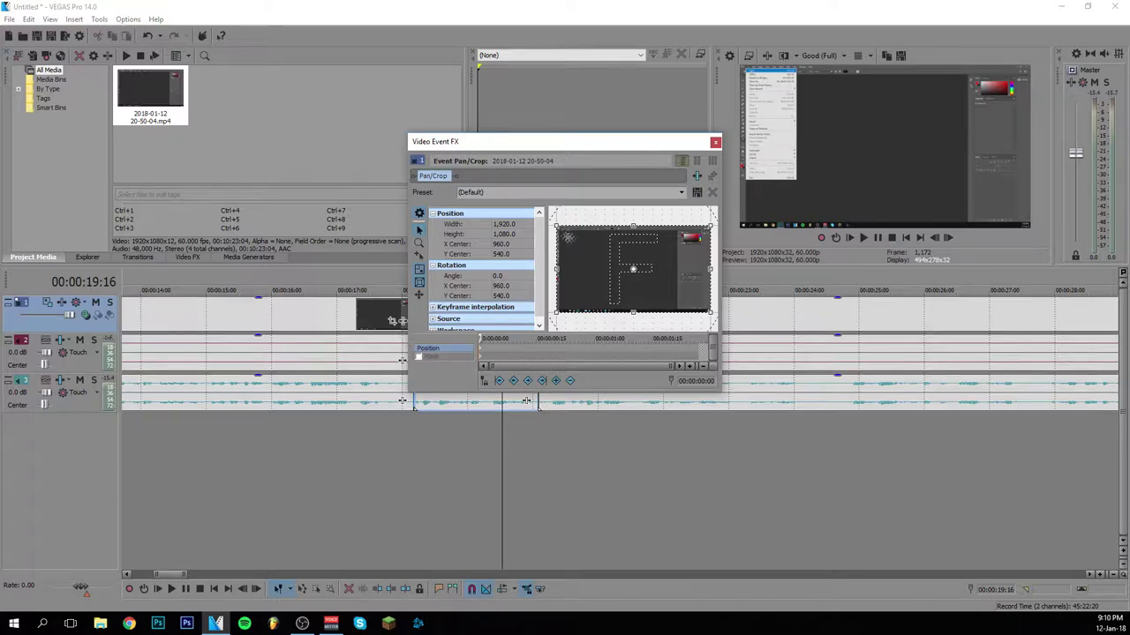
# Move the Pan/Crop window aside, reopen it, and set the keyframe position to 00:00:01:15
pyautogui.moveTo(598, 144); pyautogui.dragTo(822, 67)
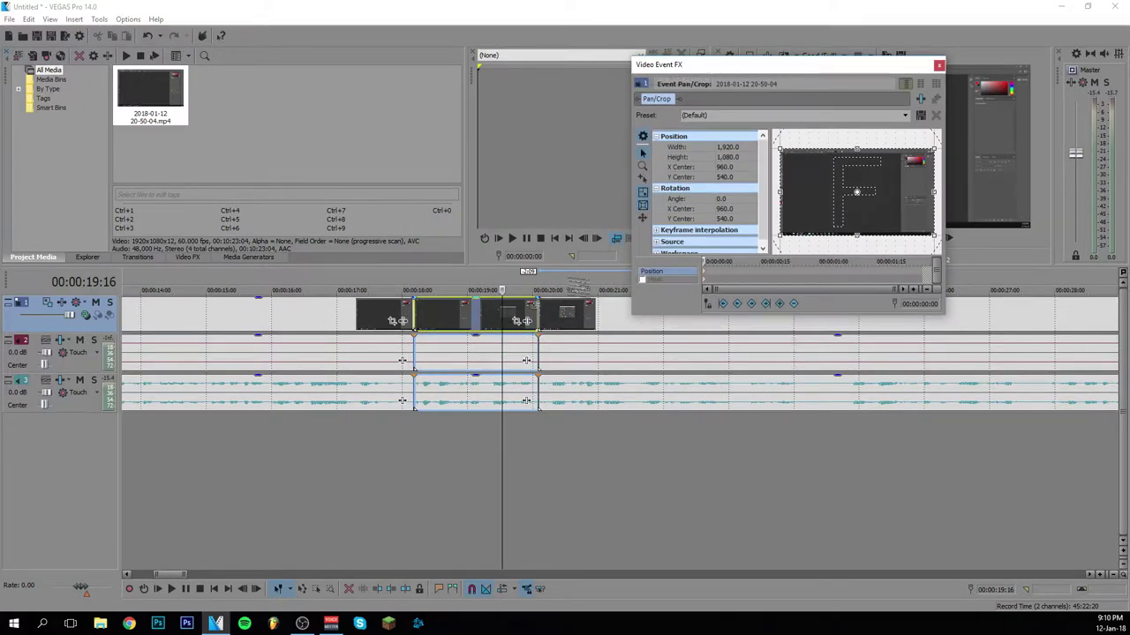
pyautogui.moveTo(740, 72); pyautogui.dragTo(768, 249)
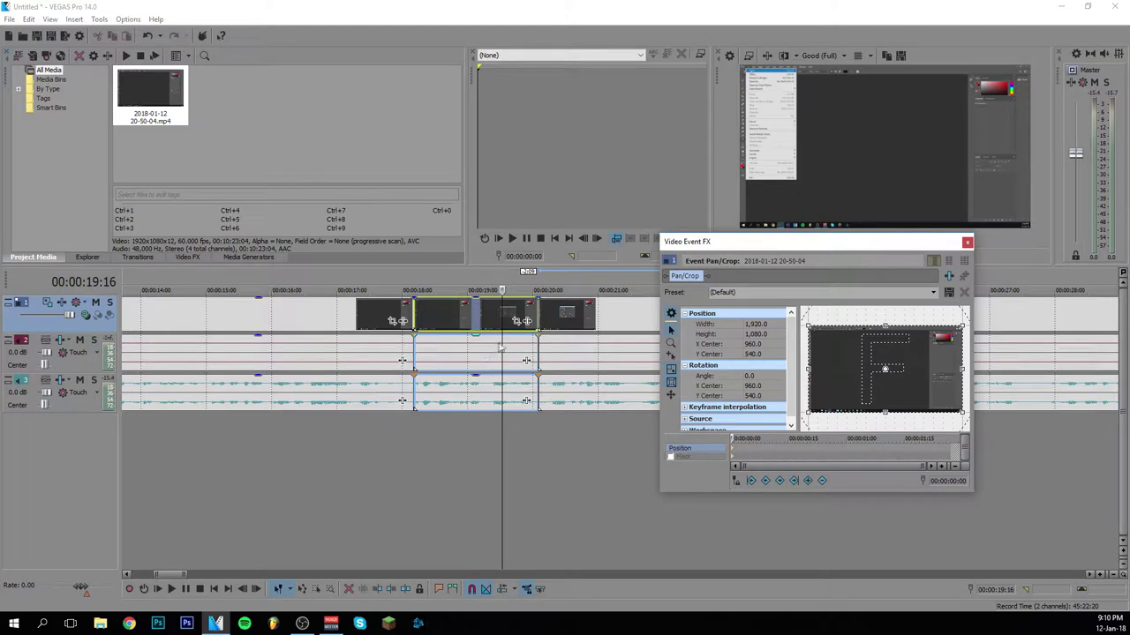
pyautogui.moveTo(501, 346); pyautogui.dragTo(465, 397)
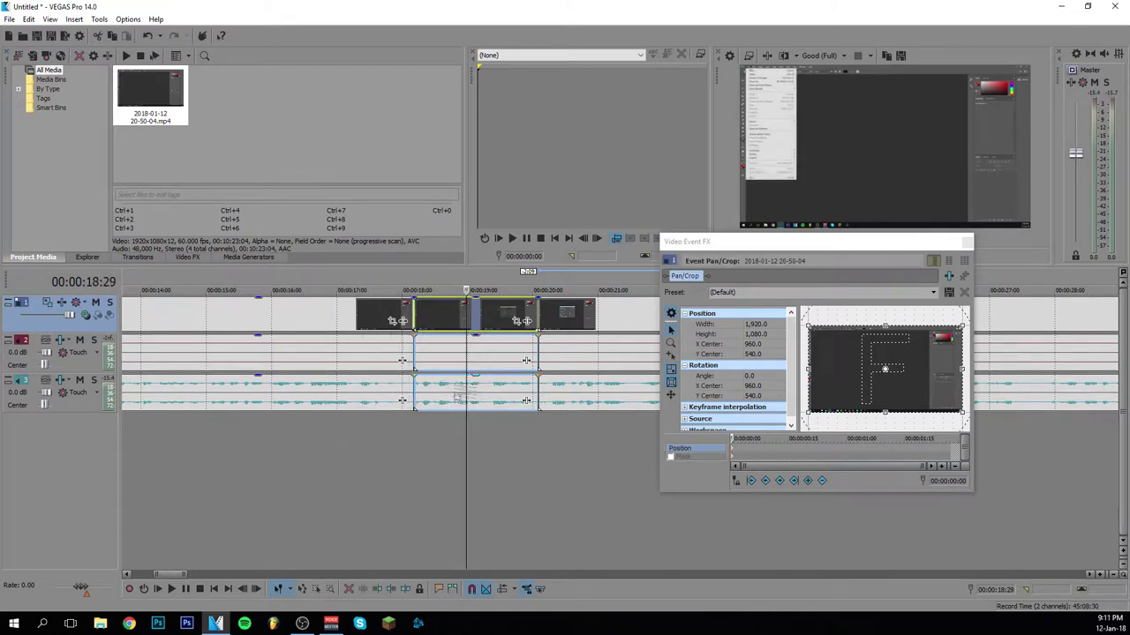
pyautogui.click(966, 241)
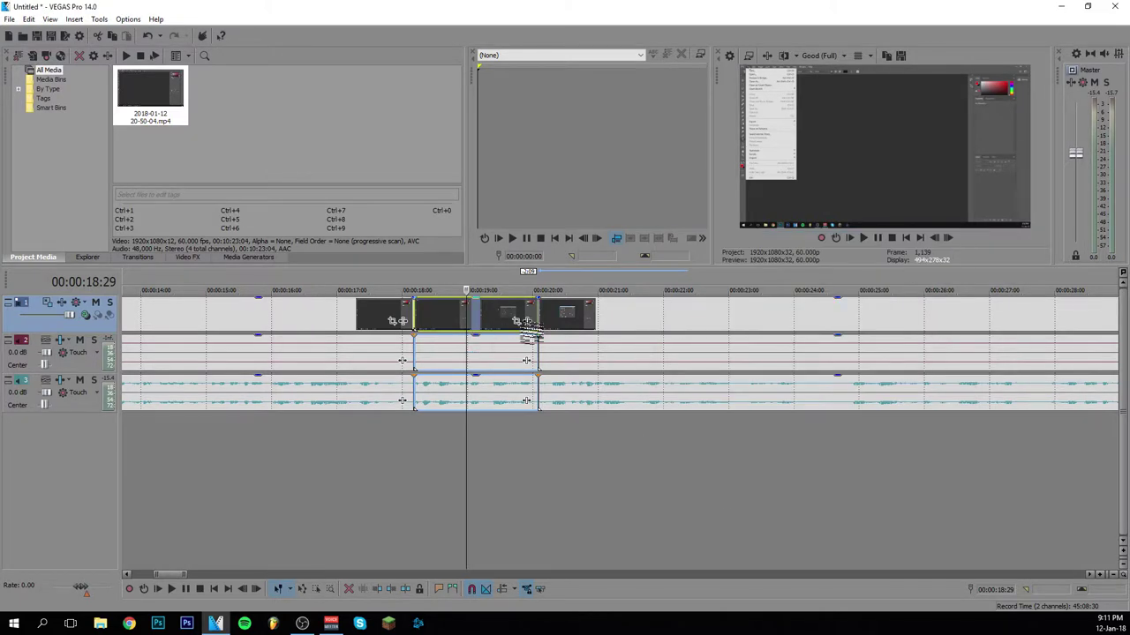
pyautogui.click(526, 321)
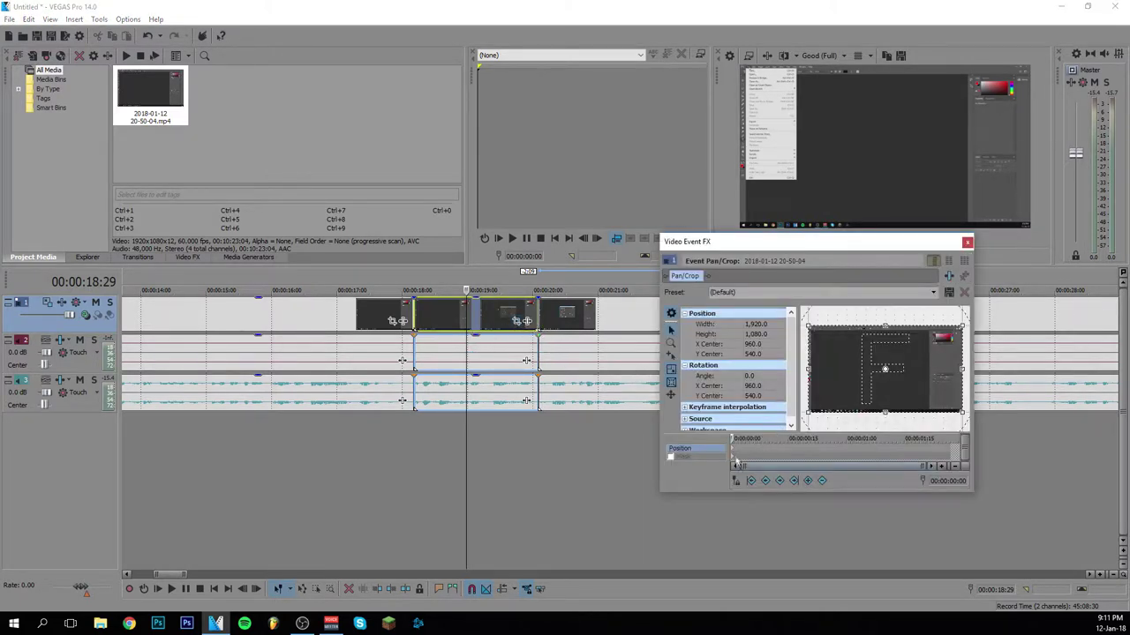
pyautogui.moveTo(739, 441); pyautogui.dragTo(799, 452)
pyautogui.moveTo(801, 446); pyautogui.dragTo(900, 442)
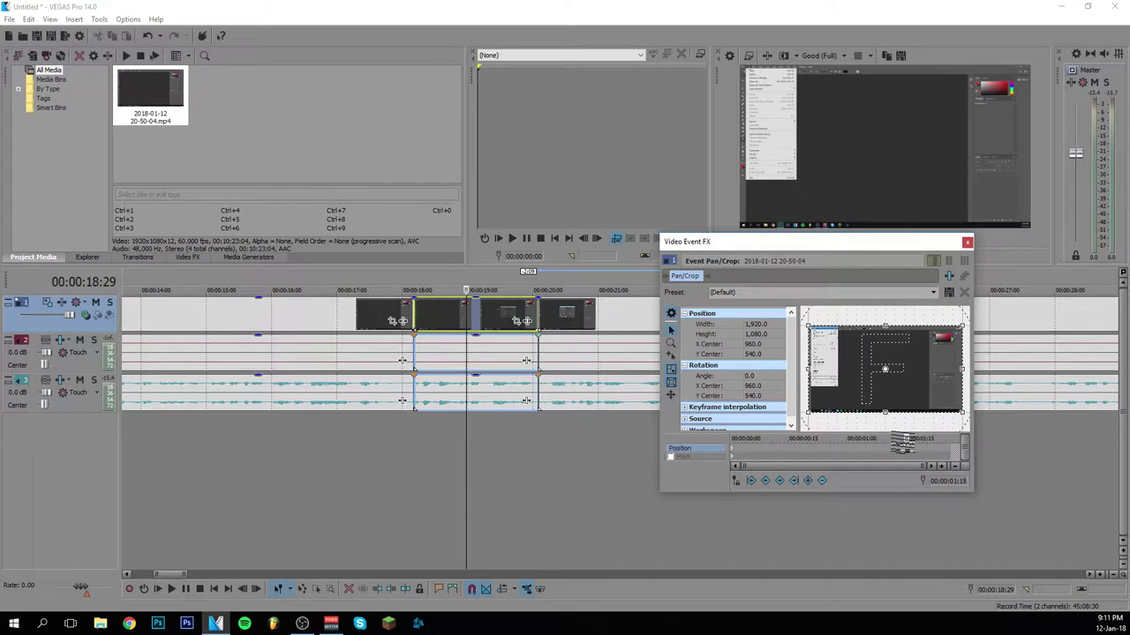
# Shrink and move the Pan/Crop frame to the upper-left corner: 816.7 × 459.4 centred at 417.3, 232.0
pyautogui.moveTo(962, 411); pyautogui.dragTo(896, 374)
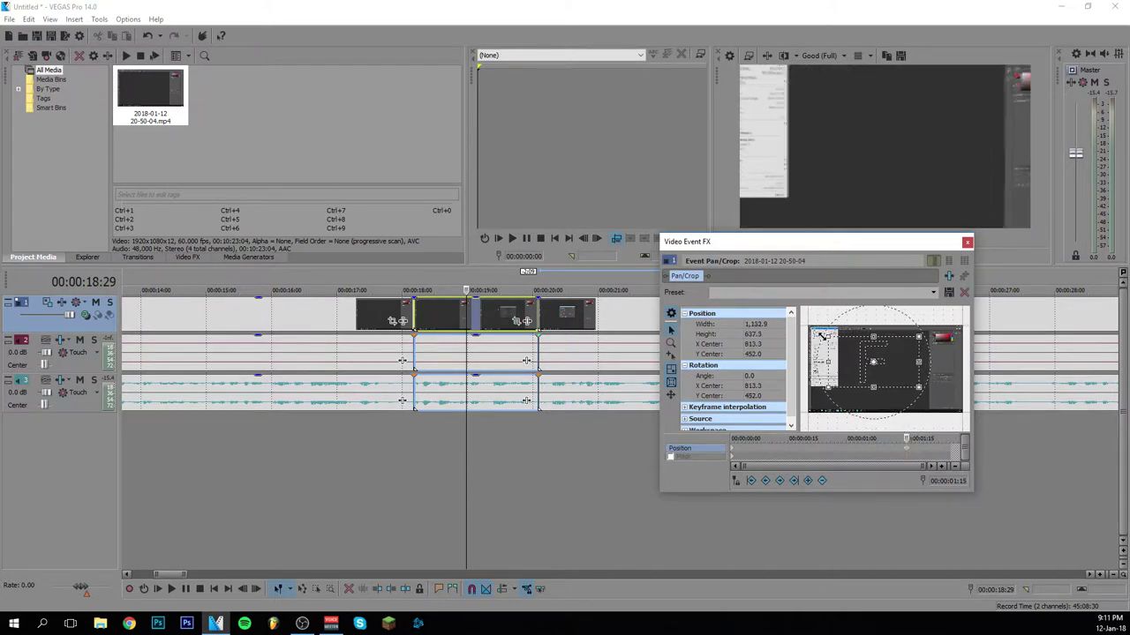
pyautogui.moveTo(837, 344)
pyautogui.mouseDown()
pyautogui.moveTo(849, 353)
pyautogui.moveTo(837, 343)
pyautogui.mouseUp()
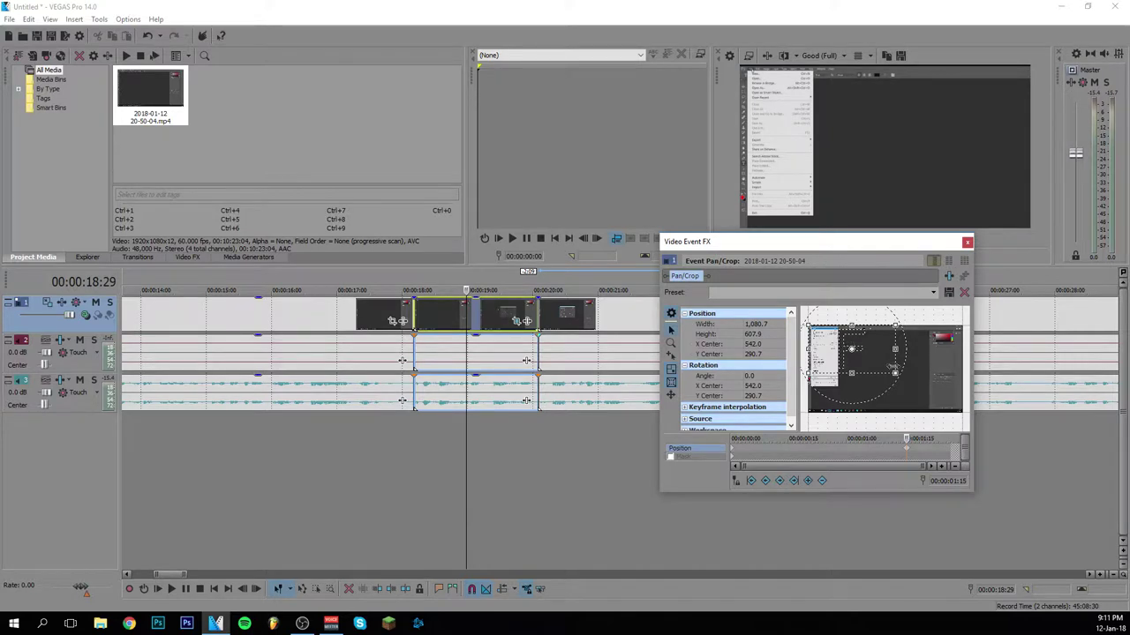
pyautogui.moveTo(893, 368); pyautogui.dragTo(856, 351)
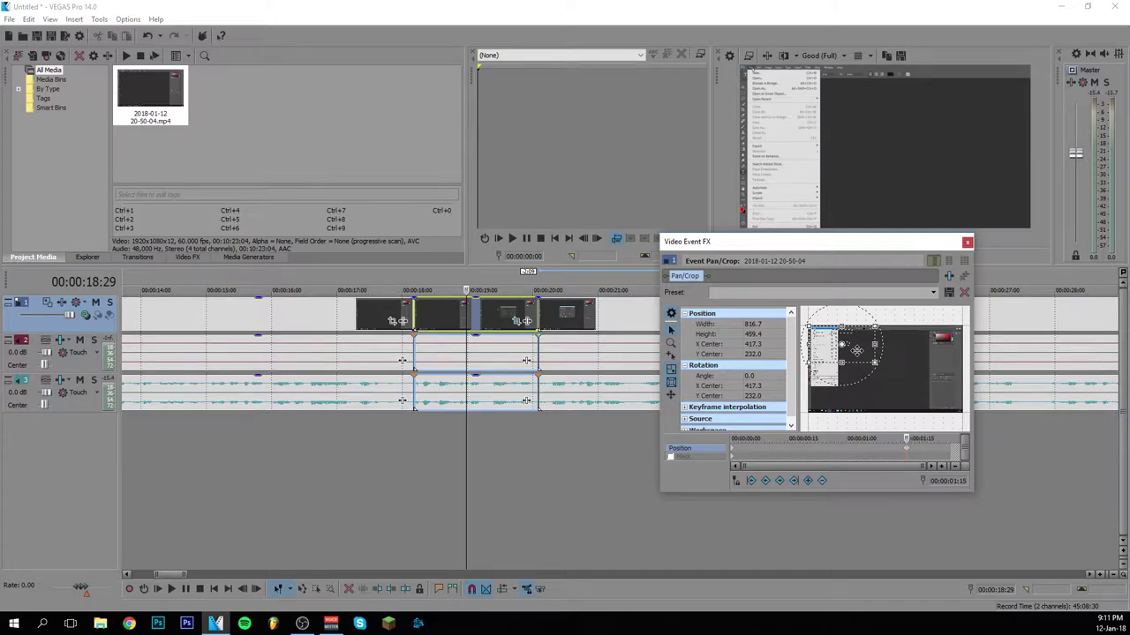
pyautogui.moveTo(856, 351); pyautogui.dragTo(856, 350)
pyautogui.click(967, 242)
pyautogui.click(358, 449)
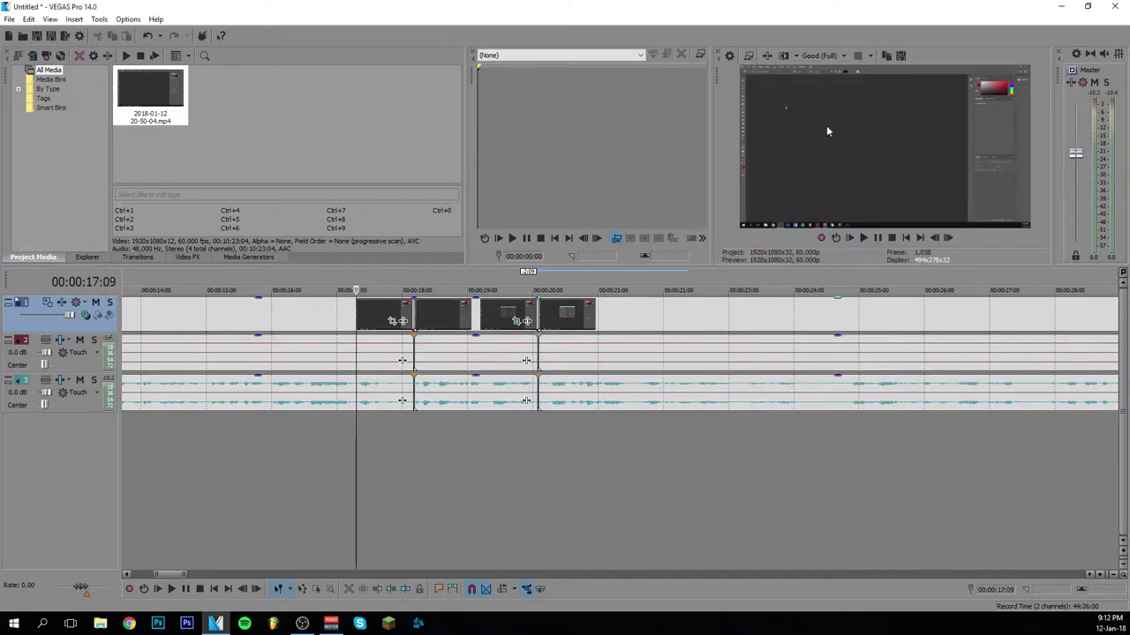
# Play the zoom section, then set Preview Quality to Draft (Full)
pyautogui.press('space')
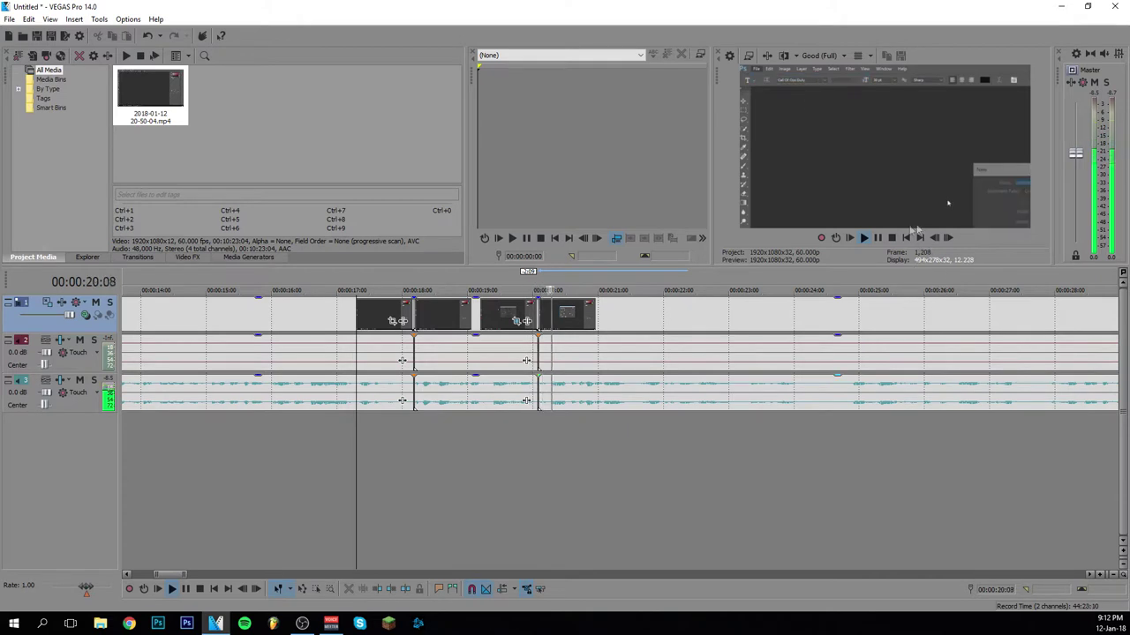
pyautogui.press('Return')
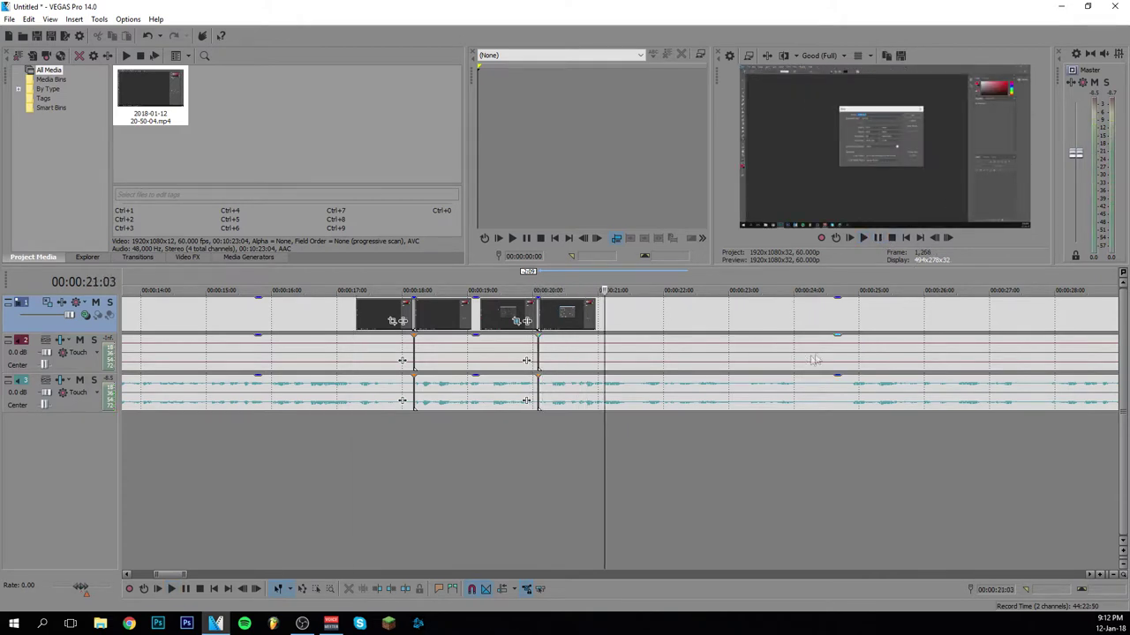
pyautogui.click(829, 55)
pyautogui.moveTo(825, 73)
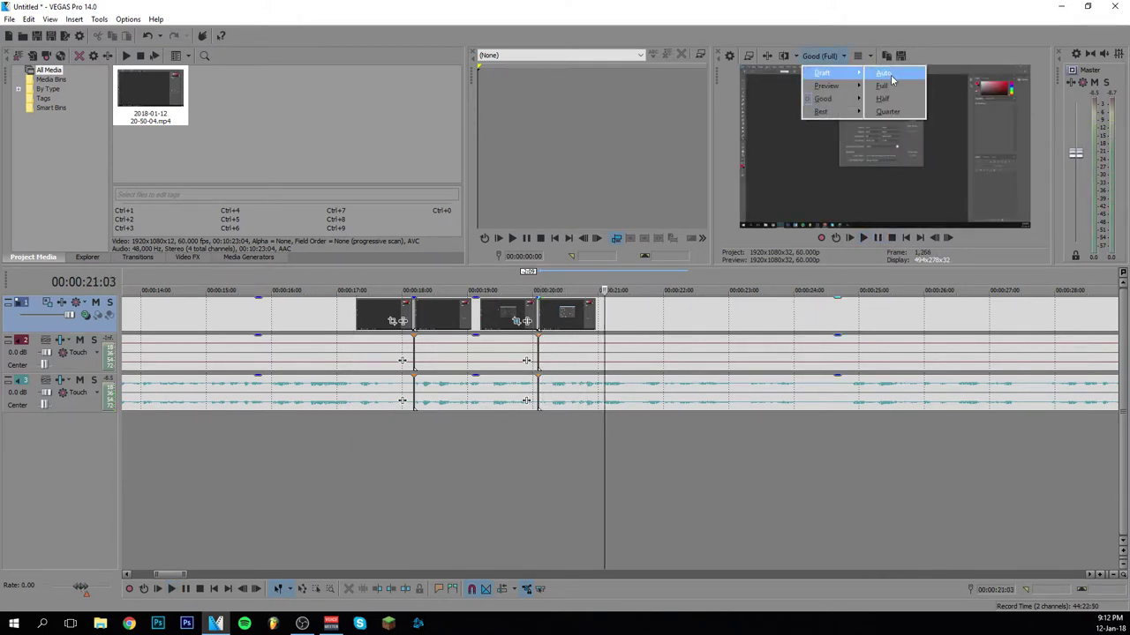
pyautogui.click(884, 85)
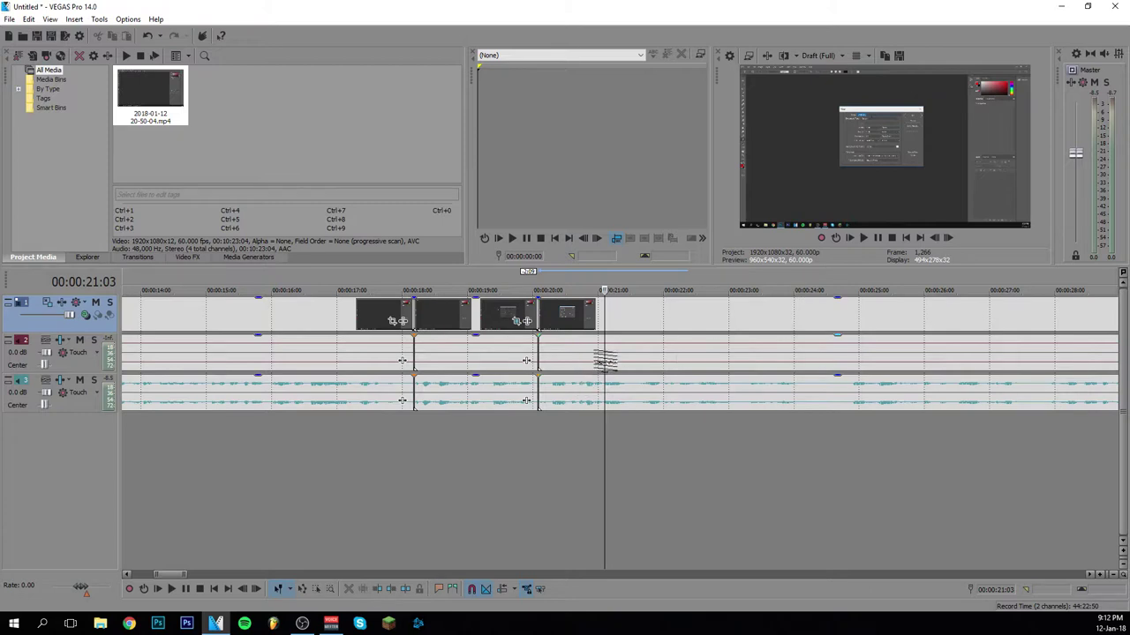
# Switch Preview Quality to Draft (Auto) and replay the zoom from about 00:00:17:18
pyautogui.moveTo(605, 360); pyautogui.dragTo(377, 353)
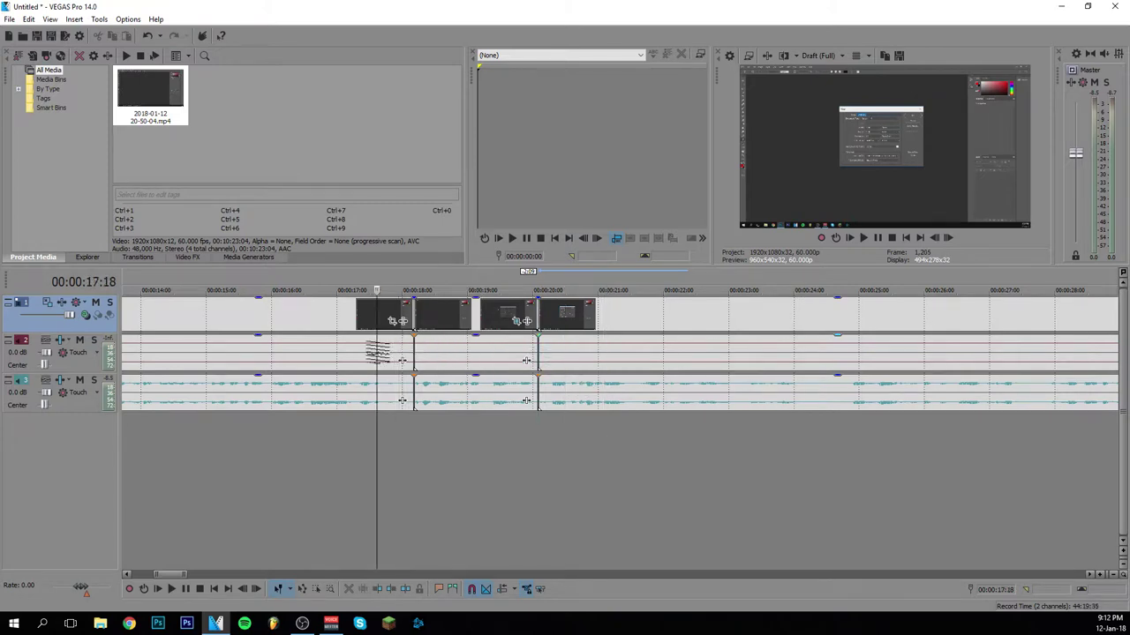
pyautogui.click(820, 56)
pyautogui.moveTo(849, 72)
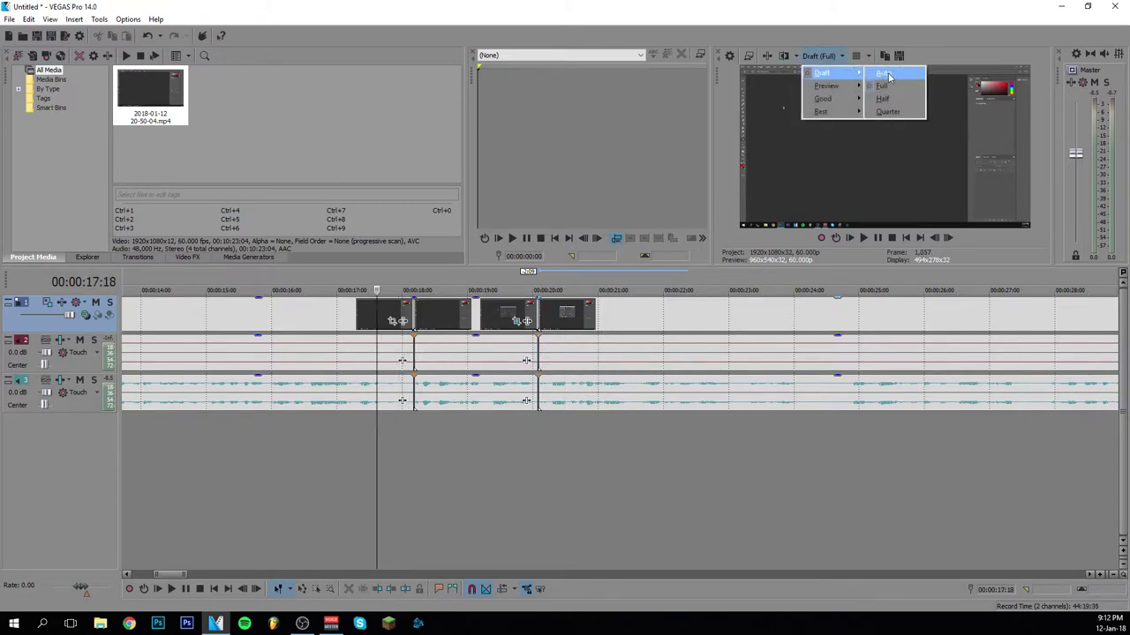
pyautogui.click(885, 74)
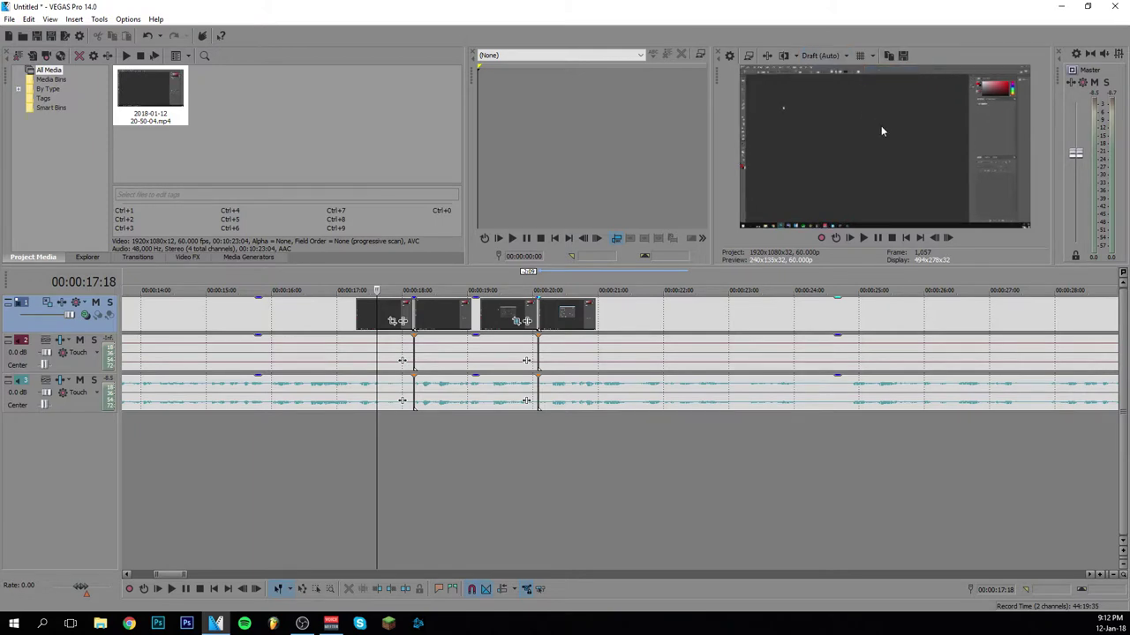
pyautogui.press('space')
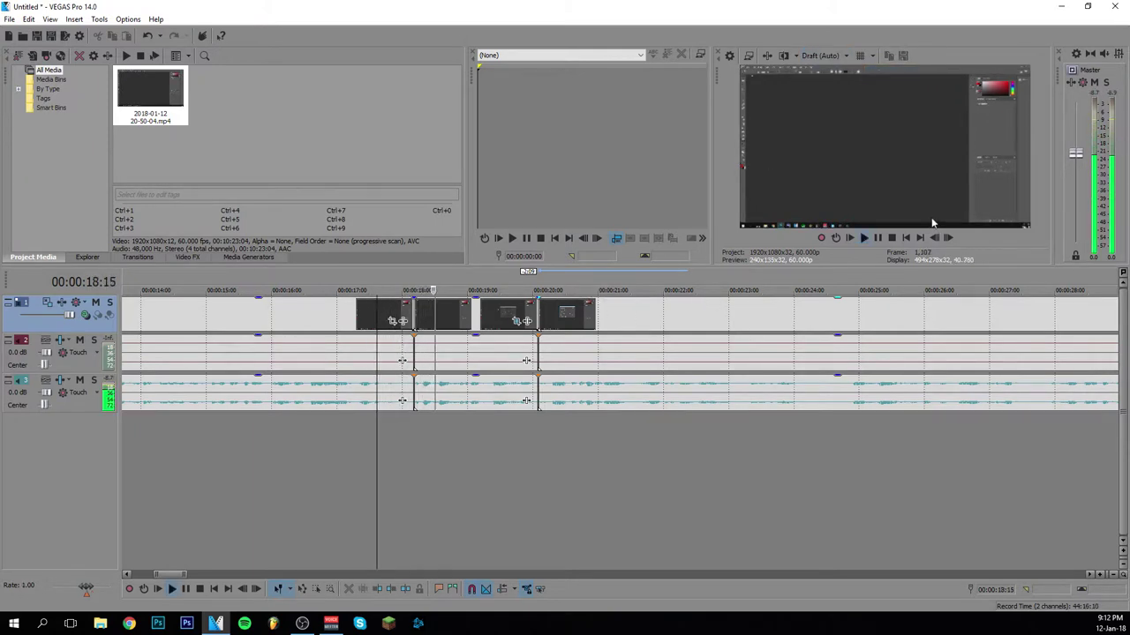
pyautogui.click(877, 238)
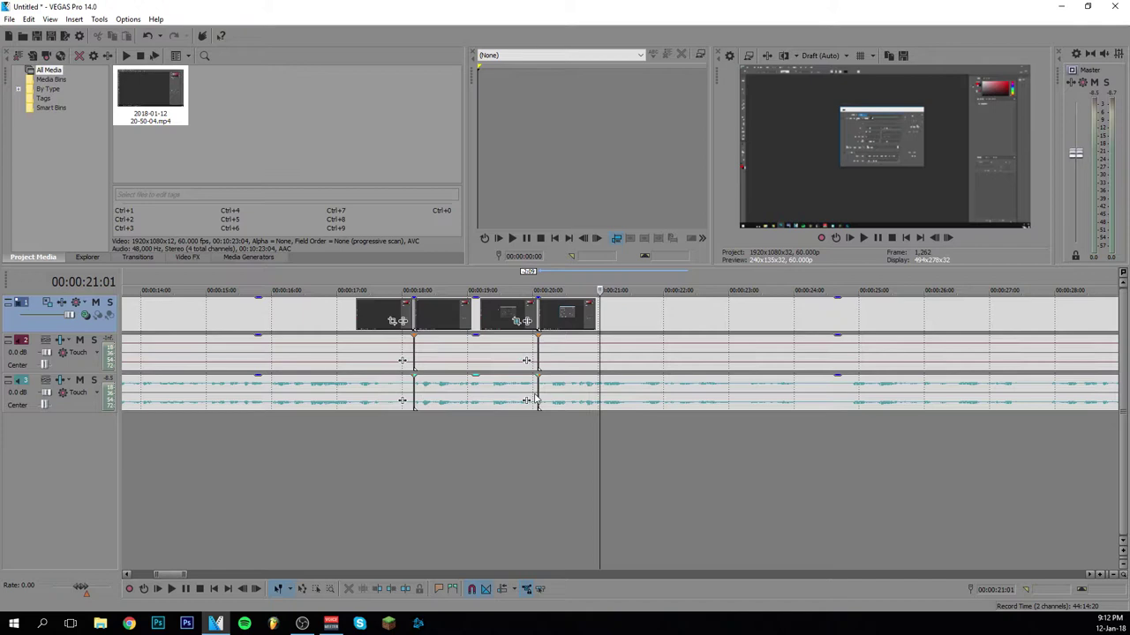
# Zoom the timeline out to show the whole trimmed recording
pyautogui.moveTo(599, 326); pyautogui.dragTo(381, 368)
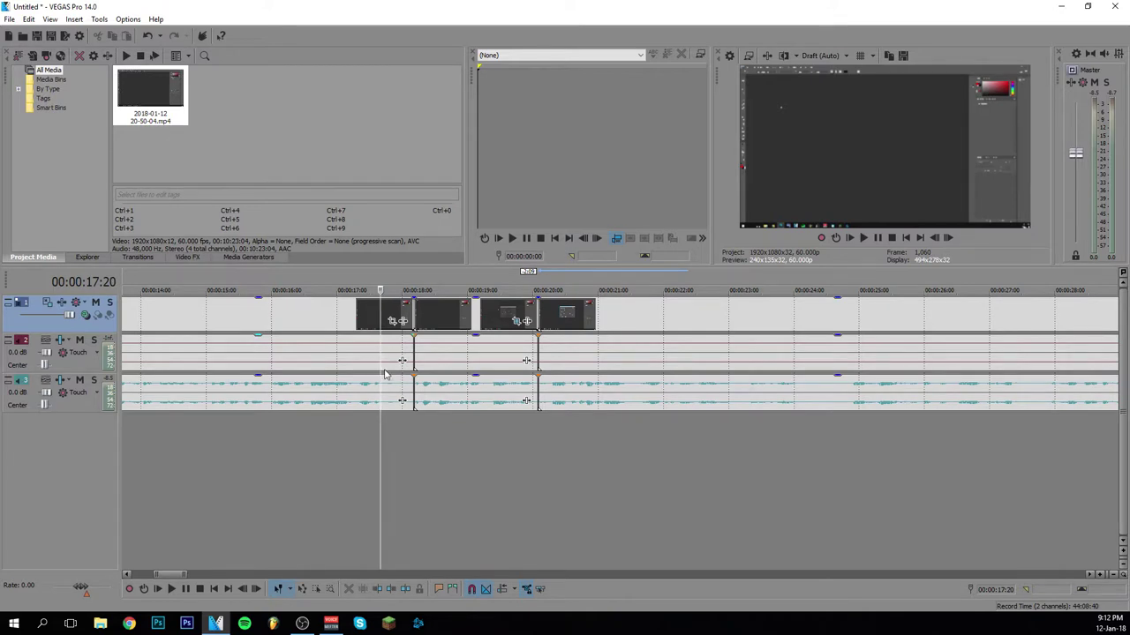
pyautogui.scroll(-5, 217, 494)
pyautogui.click(217, 494)
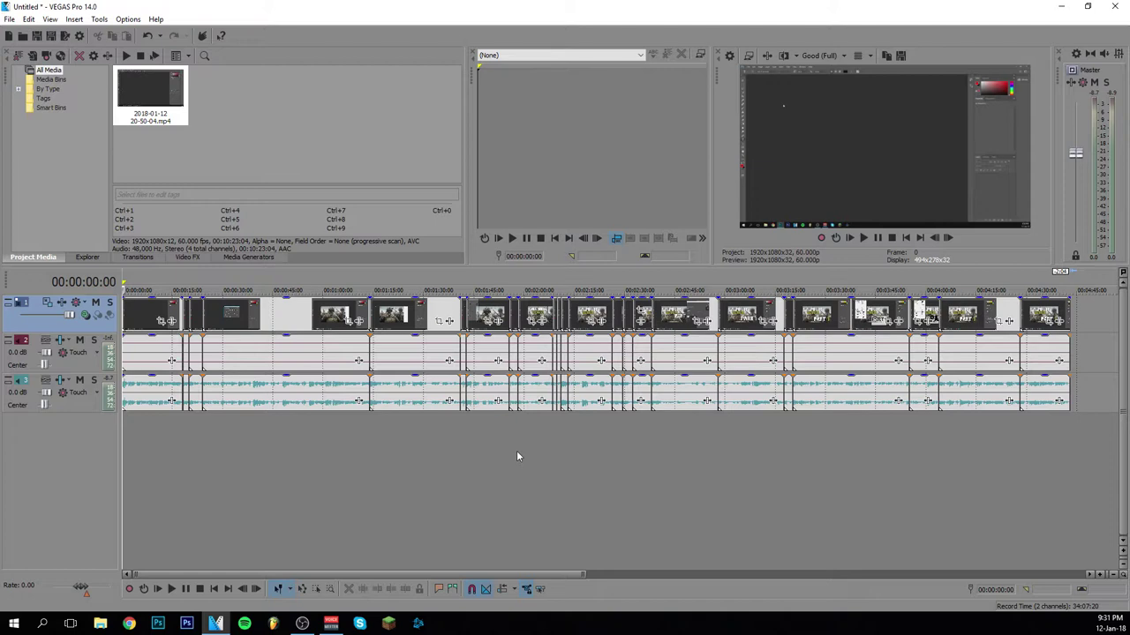
# Import AK Veela - Digital Angel.mp3 from the Music > Music folder into Project Media
pyautogui.click(1059, 316)
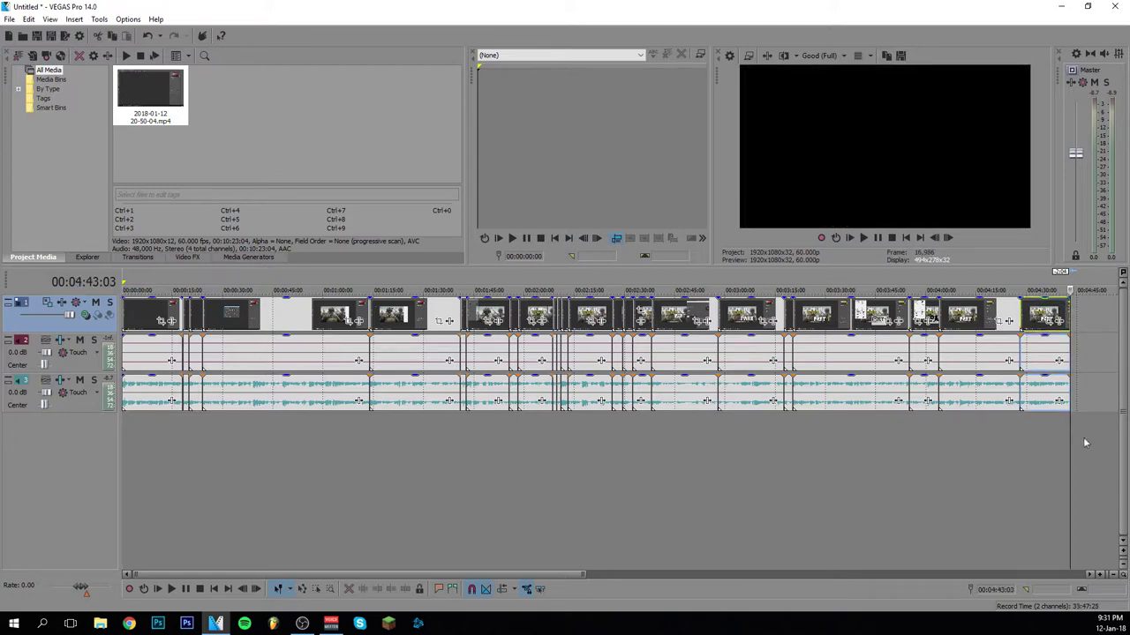
pyautogui.press('Home')
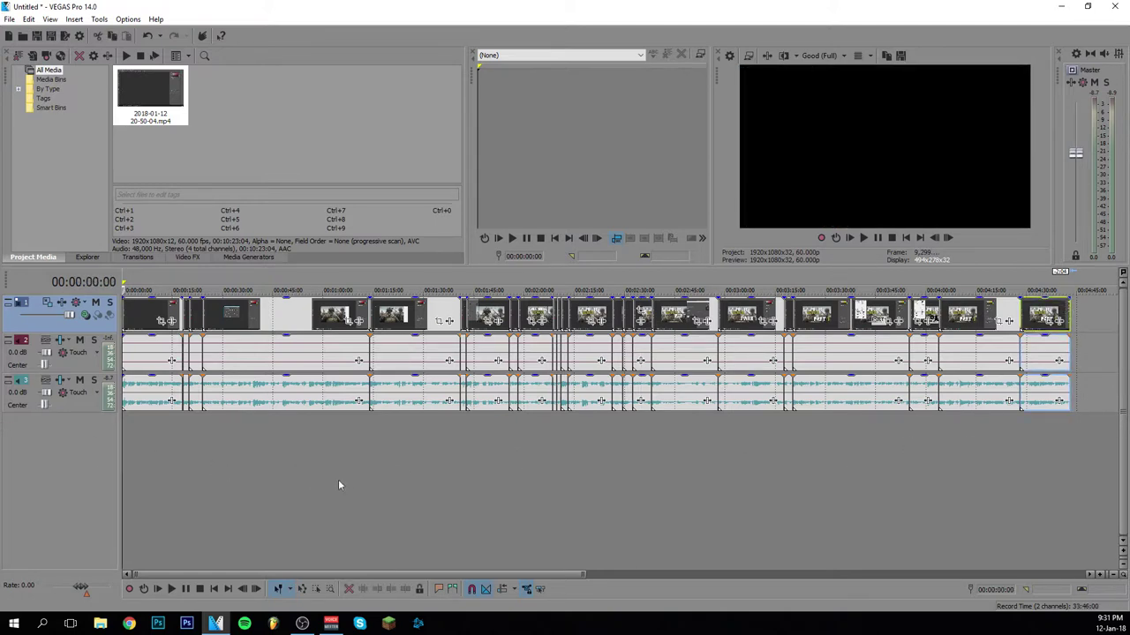
pyautogui.click(33, 58)
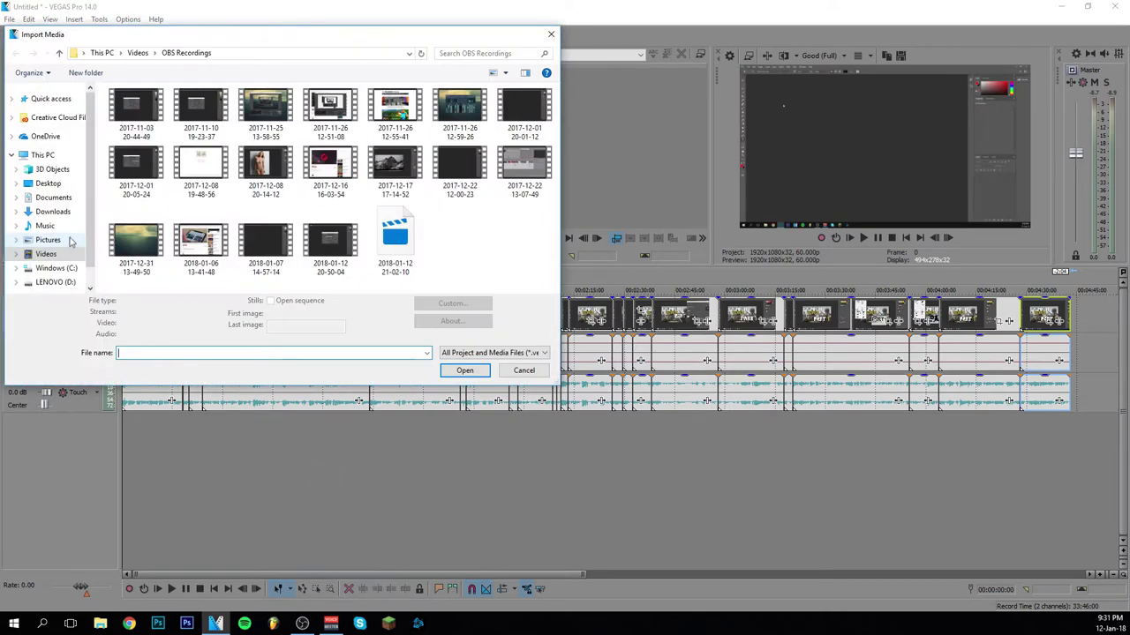
pyautogui.click(62, 228)
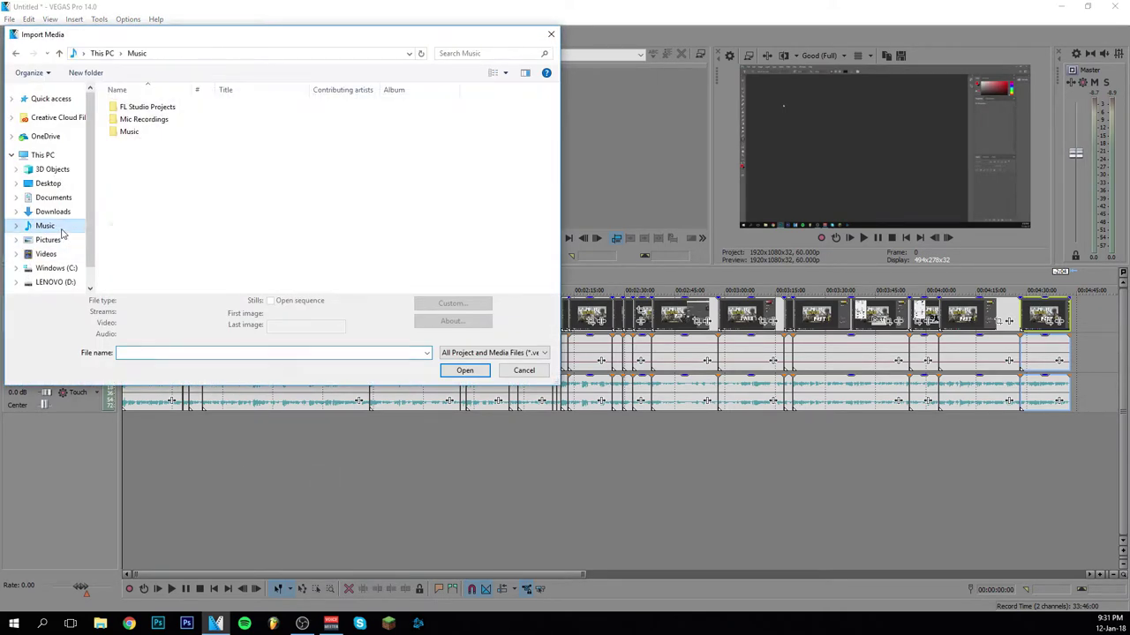
pyautogui.doubleClick(129, 132)
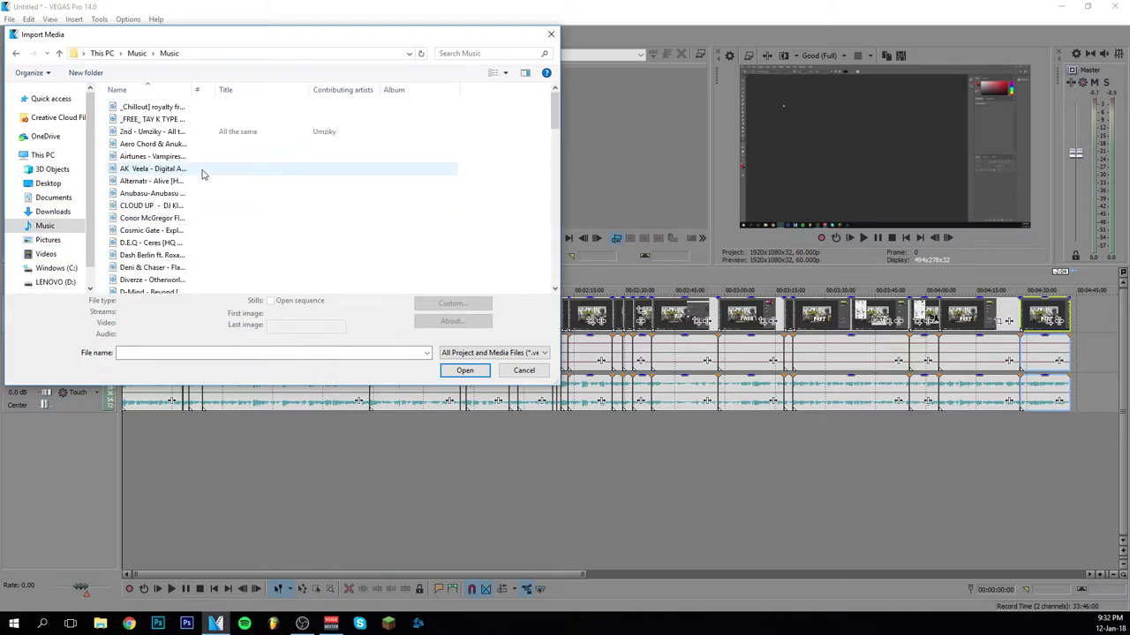
pyautogui.scroll(-15, 201, 174)
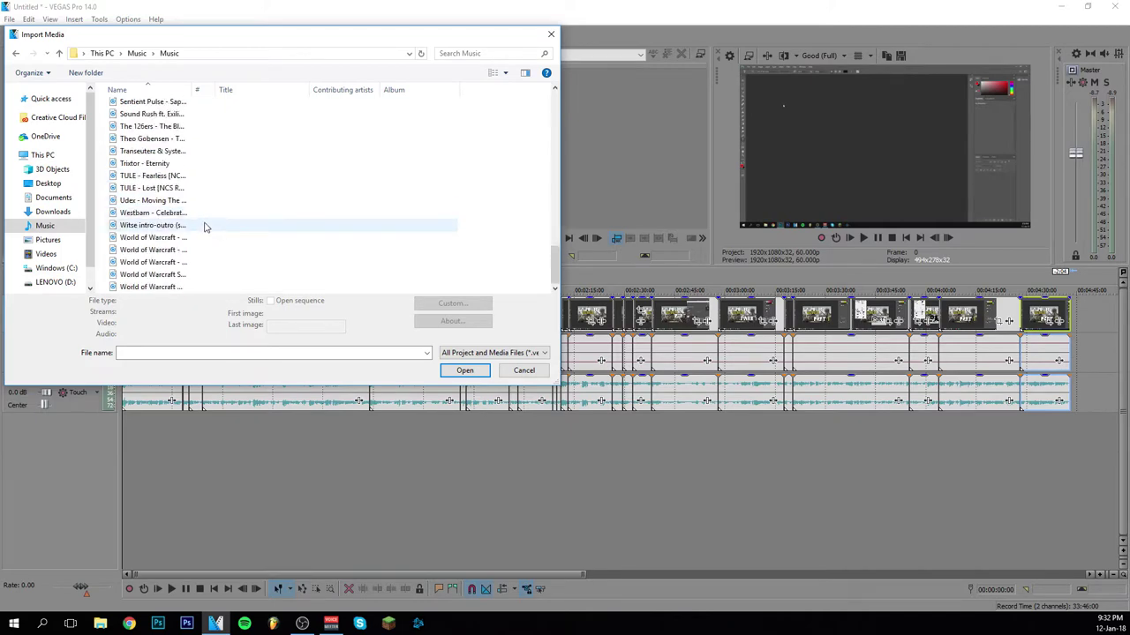
pyautogui.scroll(10, 205, 227)
pyautogui.press('Escape')
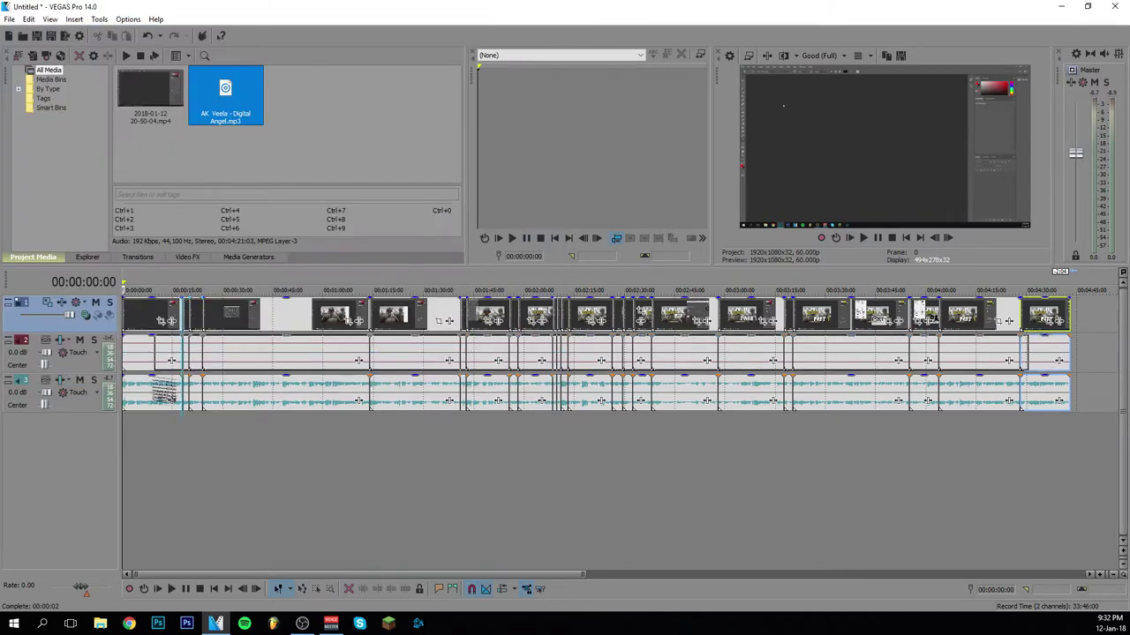
# Place AK Veela - Digital Angel.mp3 on new audio track 4 and lower its gain to about -35.7 dB
pyautogui.moveTo(905, 441)
pyautogui.mouseDown()
pyautogui.moveTo(478, 426)
pyautogui.moveTo(479, 471)
pyautogui.moveTo(475, 460)
pyautogui.mouseUp()
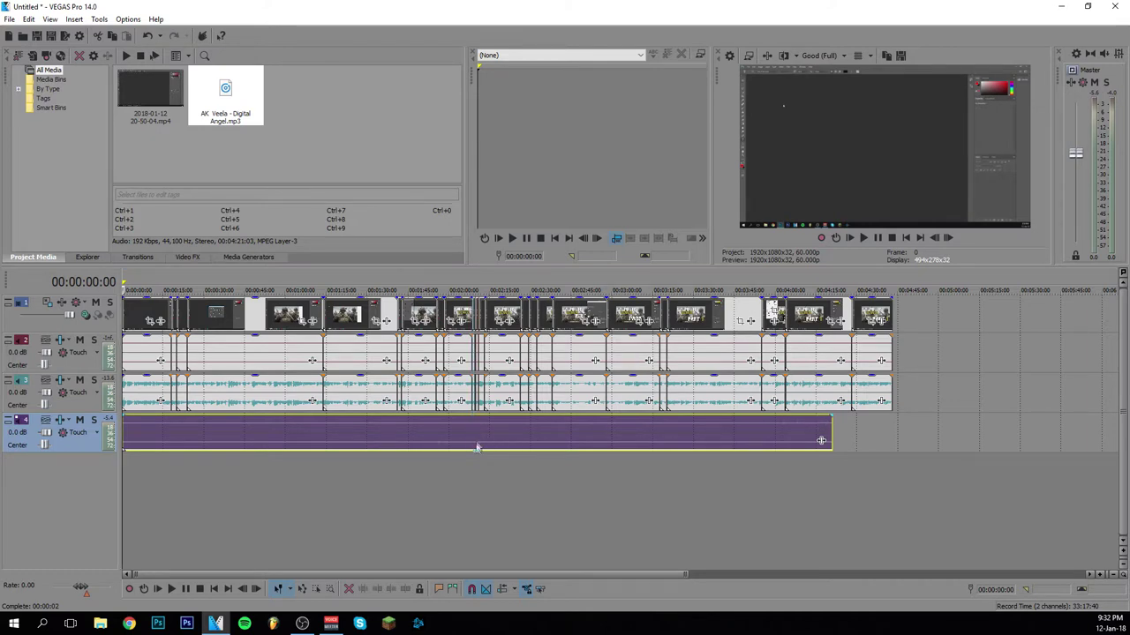
pyautogui.moveTo(479, 450); pyautogui.dragTo(482, 463)
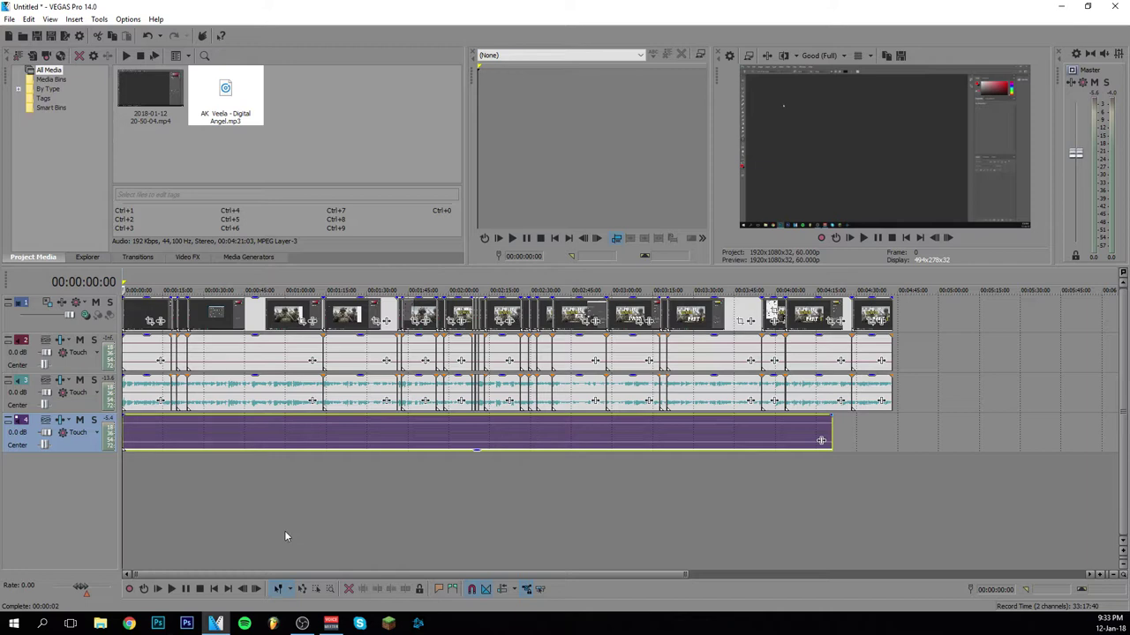
pyautogui.click(223, 346)
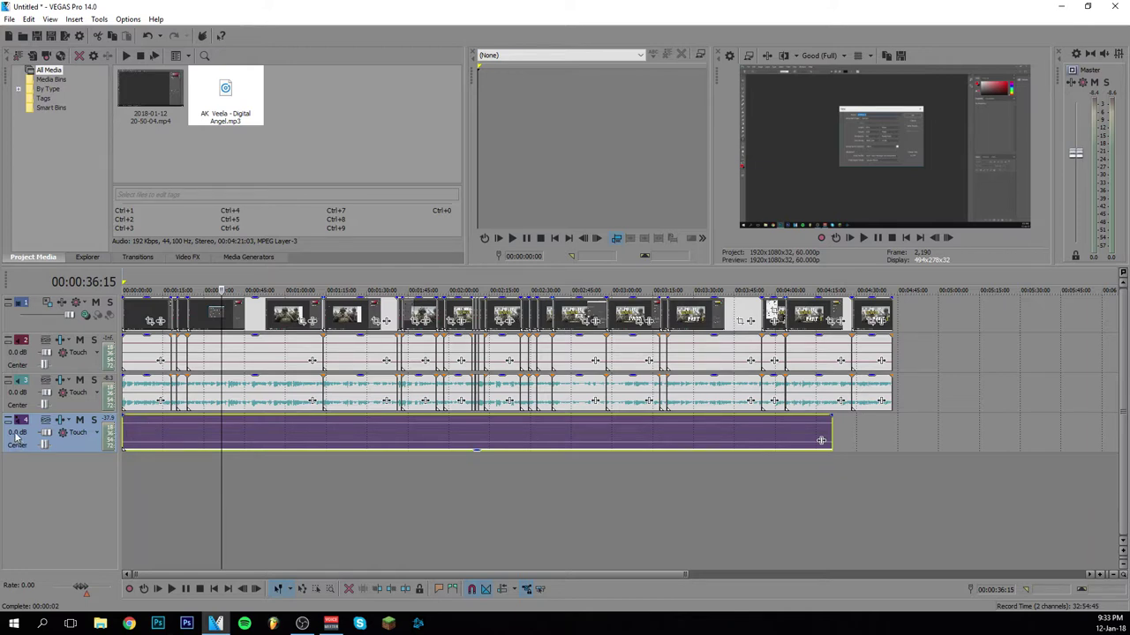
# Set track 4's volume to -1.0 dB and track 3's volume to 1.9 dB
pyautogui.doubleClick(15, 432)
pyautogui.write('-1')
pyautogui.press('Return')
pyautogui.doubleClick(12, 392)
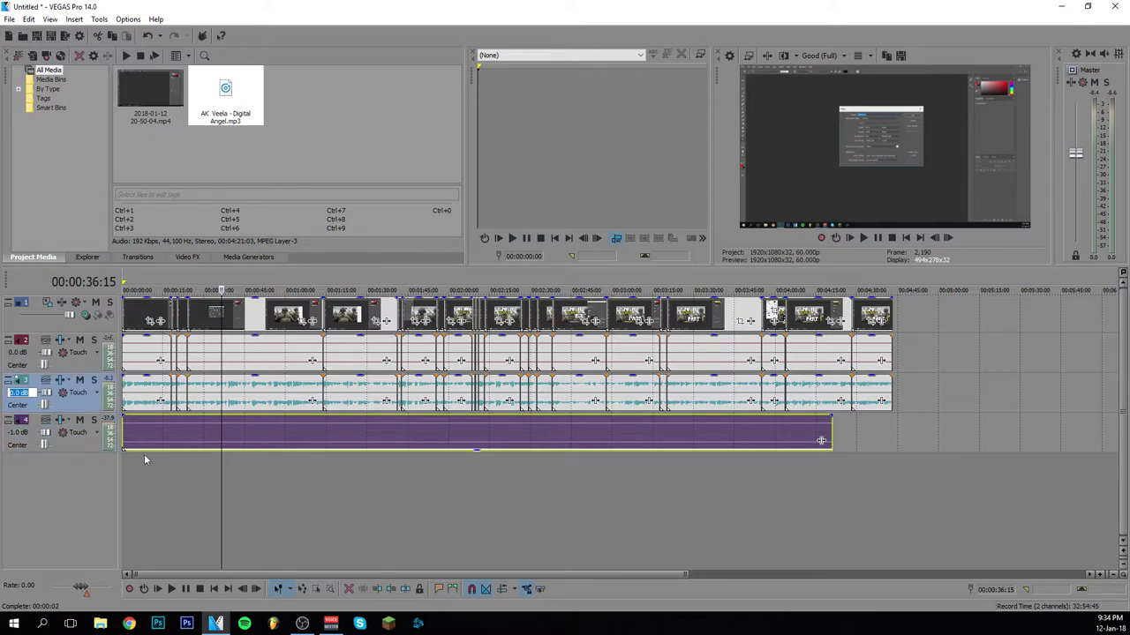
pyautogui.write('1.9')
pyautogui.press('Return')
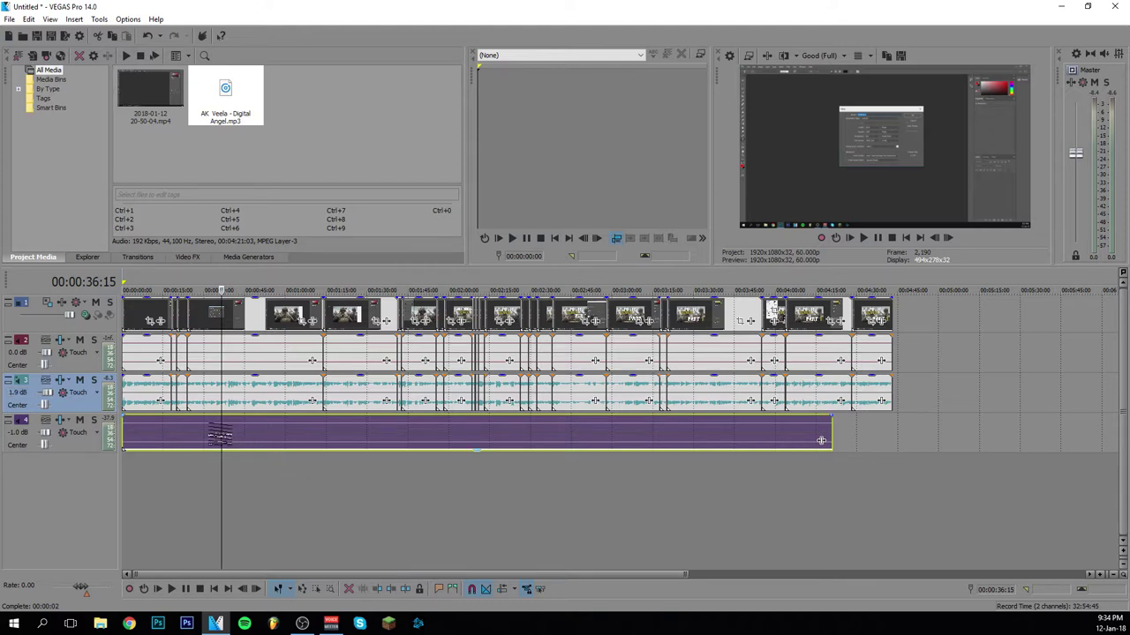
# Place eevee - viola.mp3 on track 4 right after the first music event
pyautogui.moveTo(215, 439); pyautogui.dragTo(282, 434)
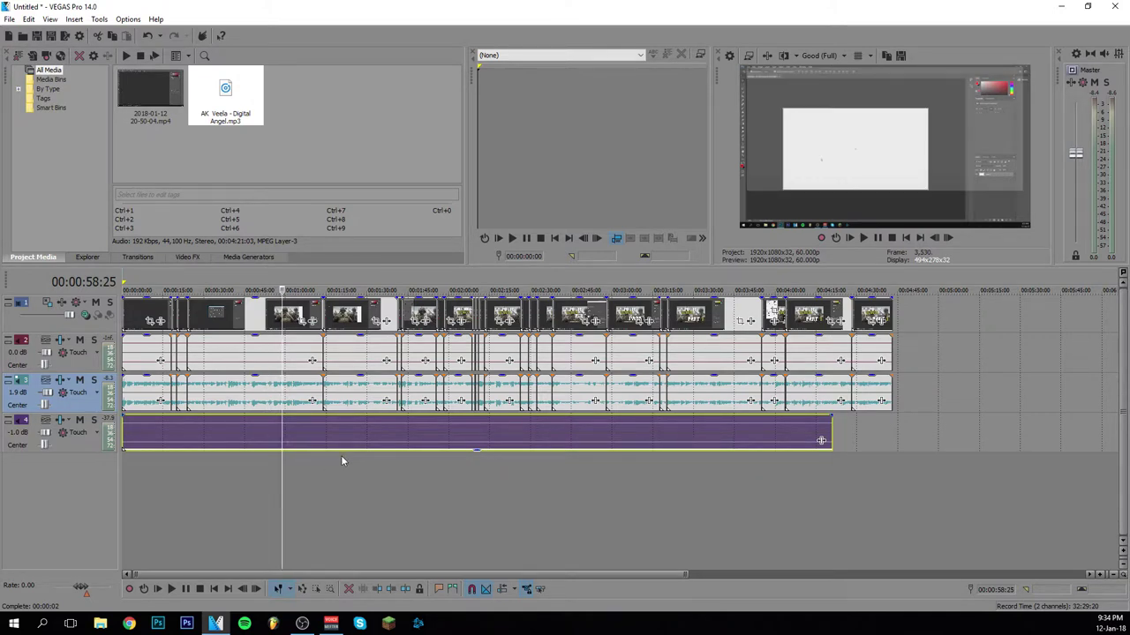
pyautogui.click(344, 439)
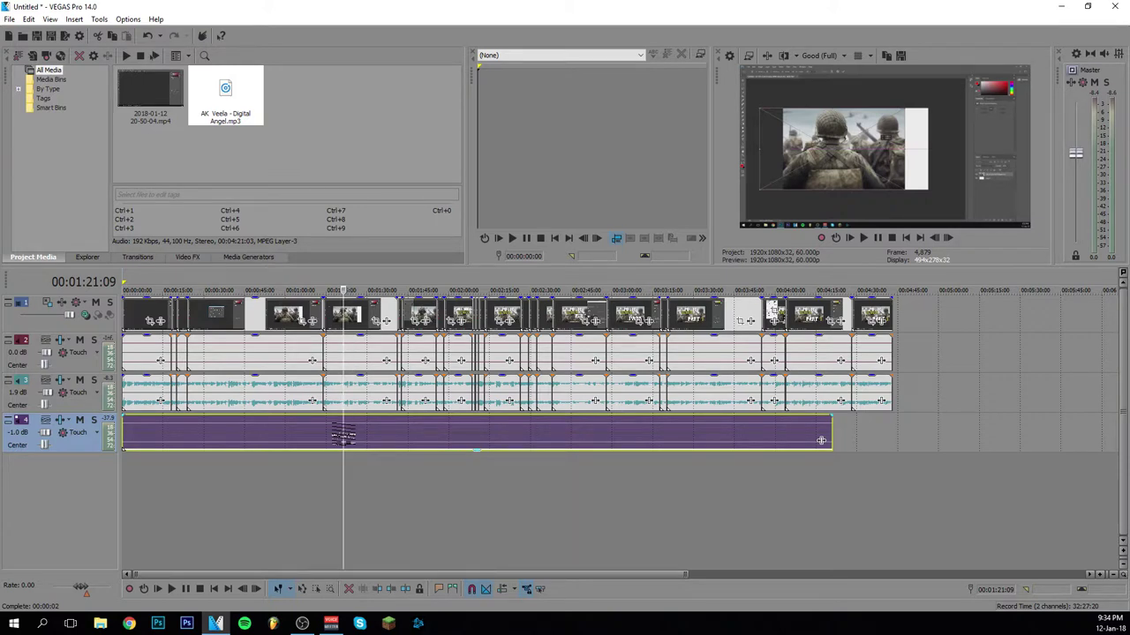
pyautogui.moveTo(344, 434); pyautogui.dragTo(869, 444)
pyautogui.scroll(2, 870, 444)
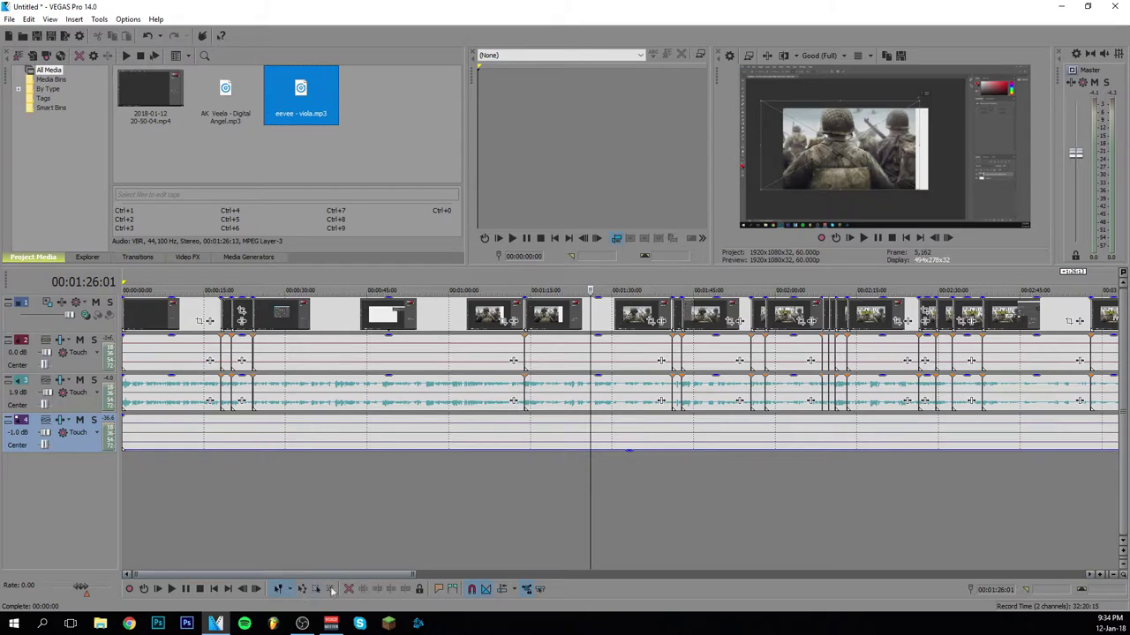
# Lower the viola music event's gain to -23.6 dB
pyautogui.scroll(-3, 621, 545)
pyautogui.click(575, 437)
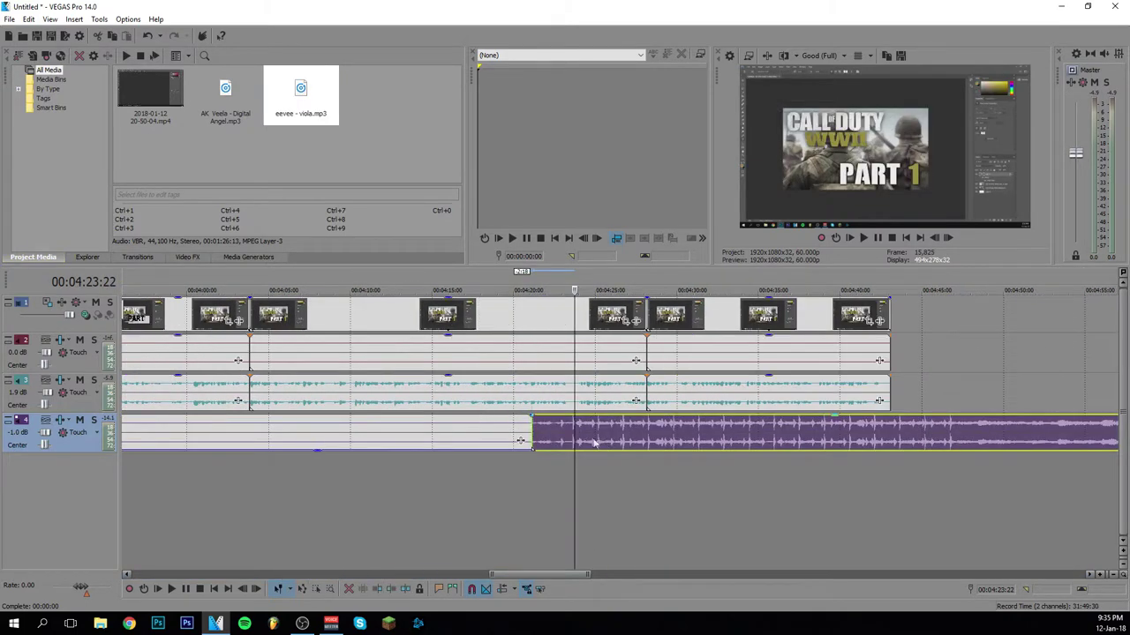
pyautogui.scroll(-2, 663, 430)
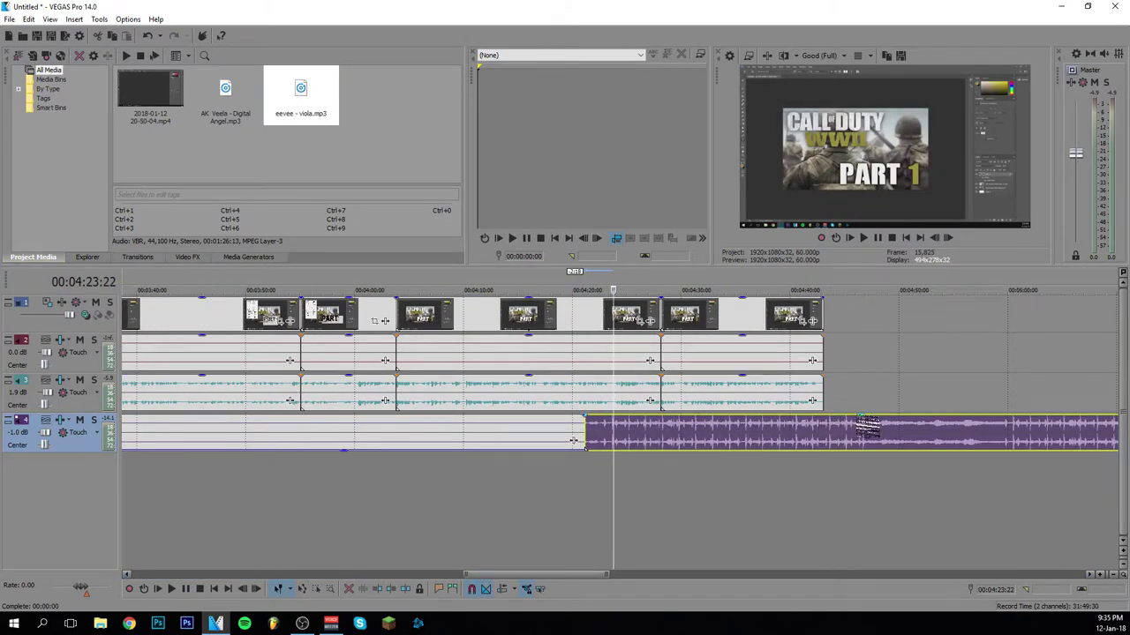
pyautogui.moveTo(867, 427); pyautogui.dragTo(839, 450)
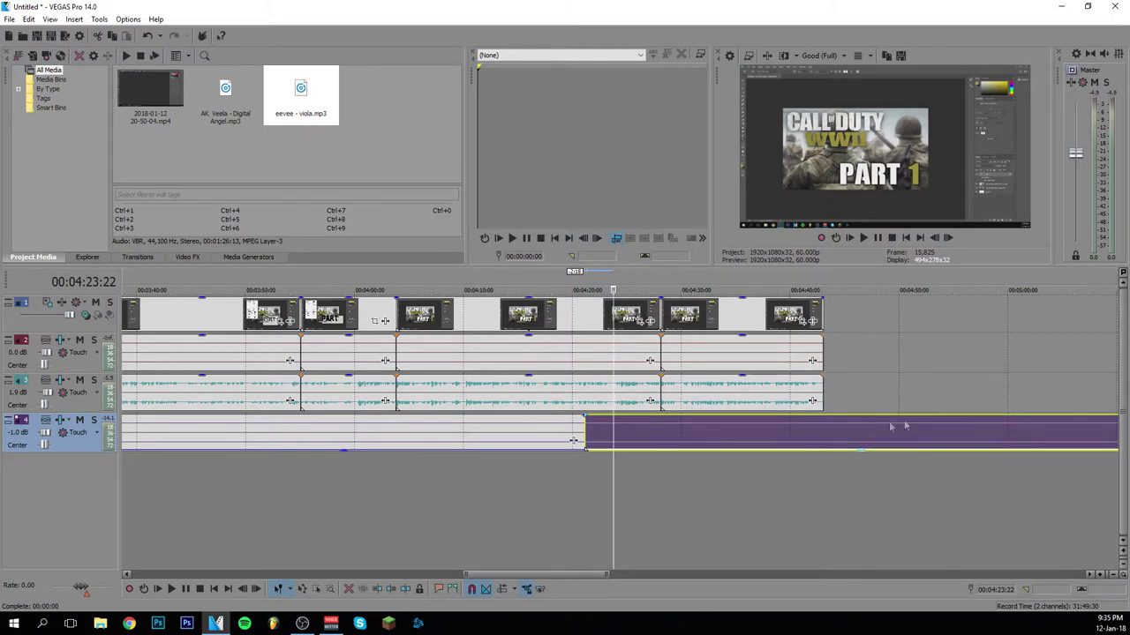
# Trim the viola music to end with the video at 00:04:43:03 and add a fade-out
pyautogui.scroll(-1, 891, 427)
pyautogui.click(772, 433)
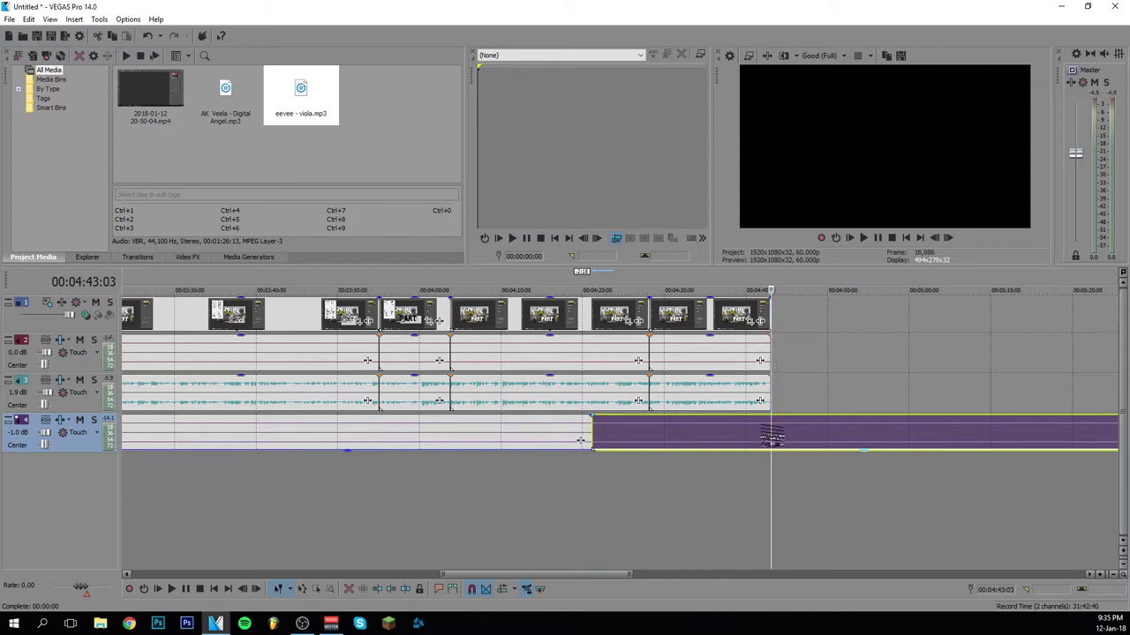
pyautogui.rightClick(772, 435)
pyautogui.click(794, 234)
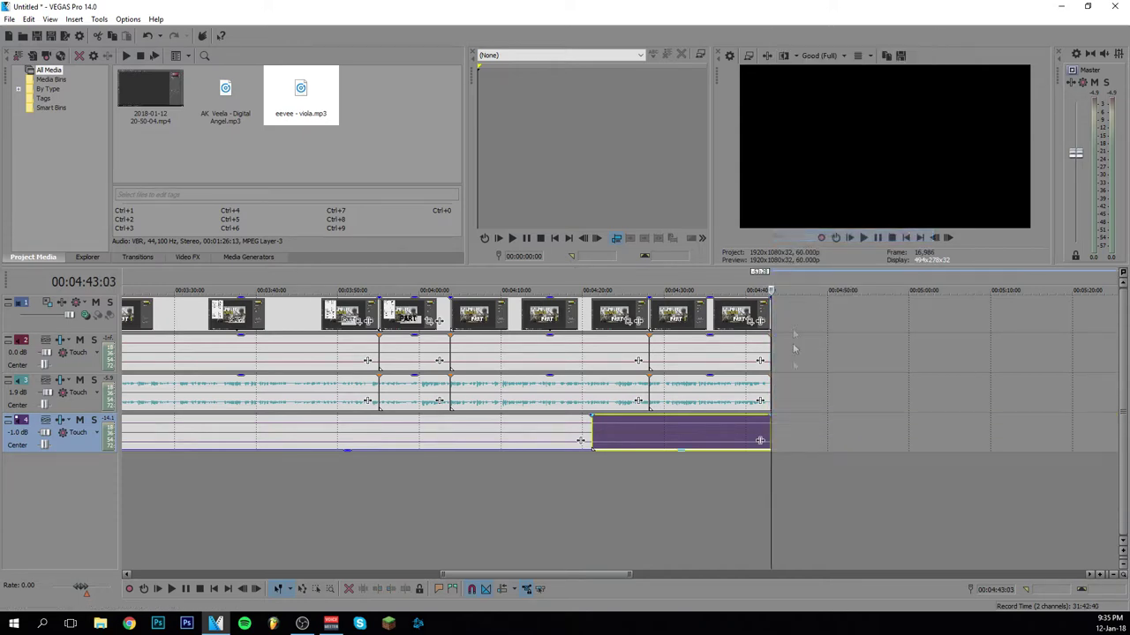
pyautogui.scroll(4, 786, 433)
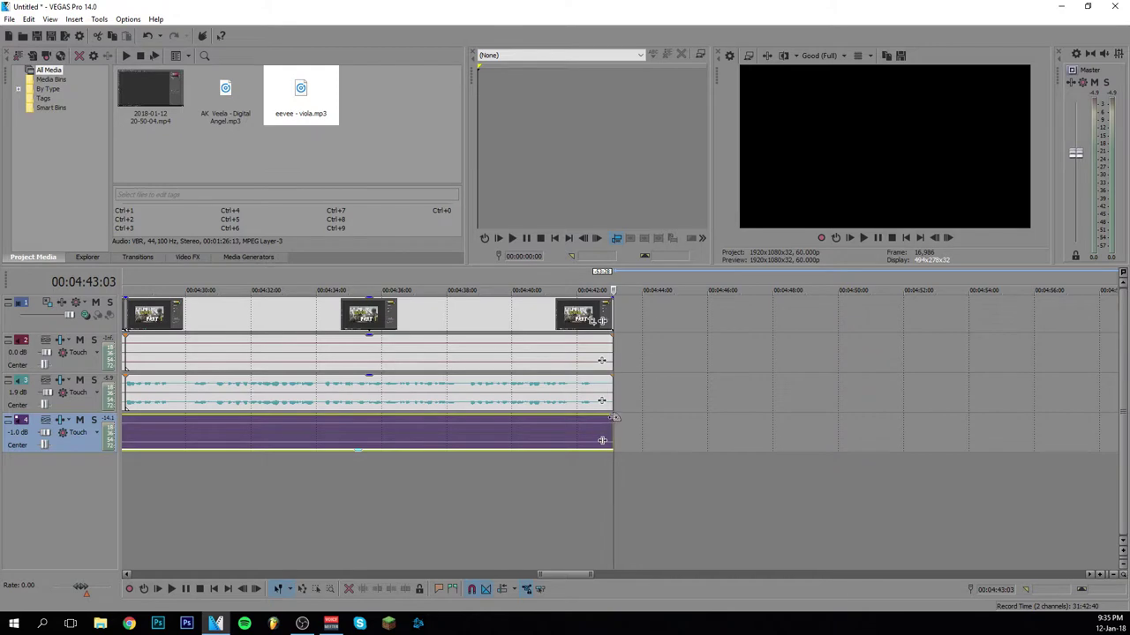
pyautogui.moveTo(613, 418); pyautogui.dragTo(572, 428)
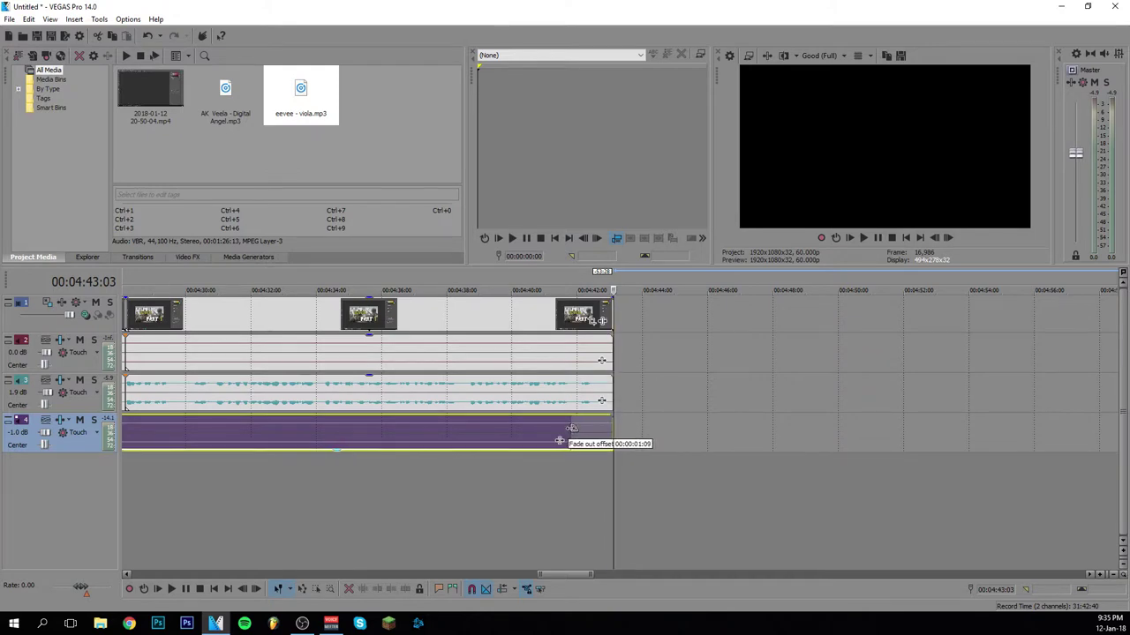
# Give the viola music's 00:00:01:14 fade-out a Fast Logarithmic curve
pyautogui.click(564, 401)
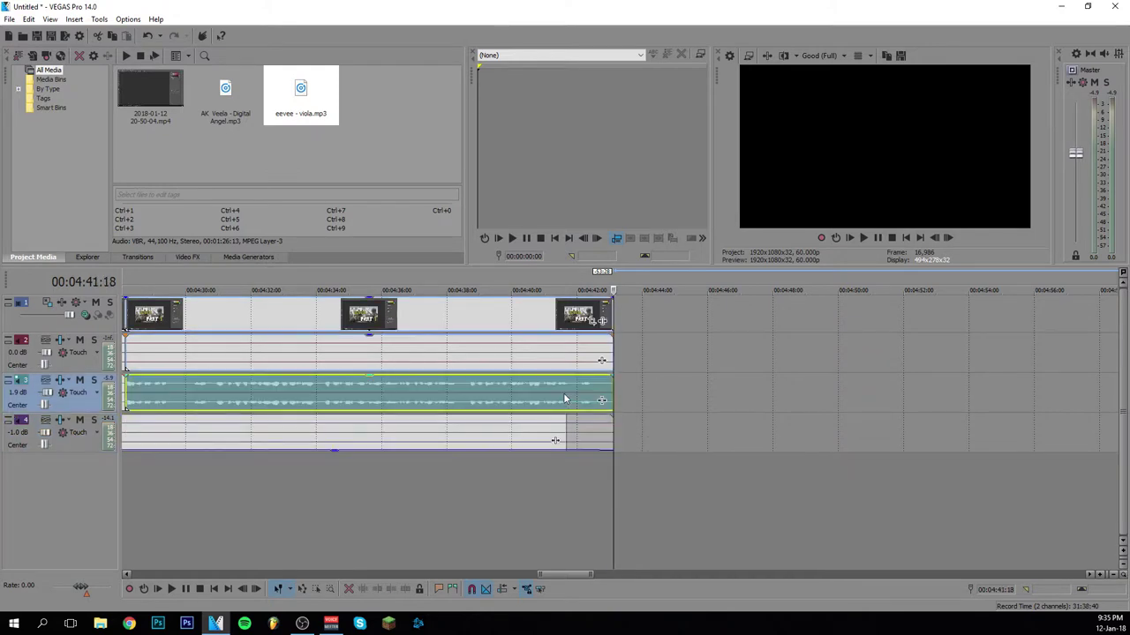
pyautogui.click(554, 439)
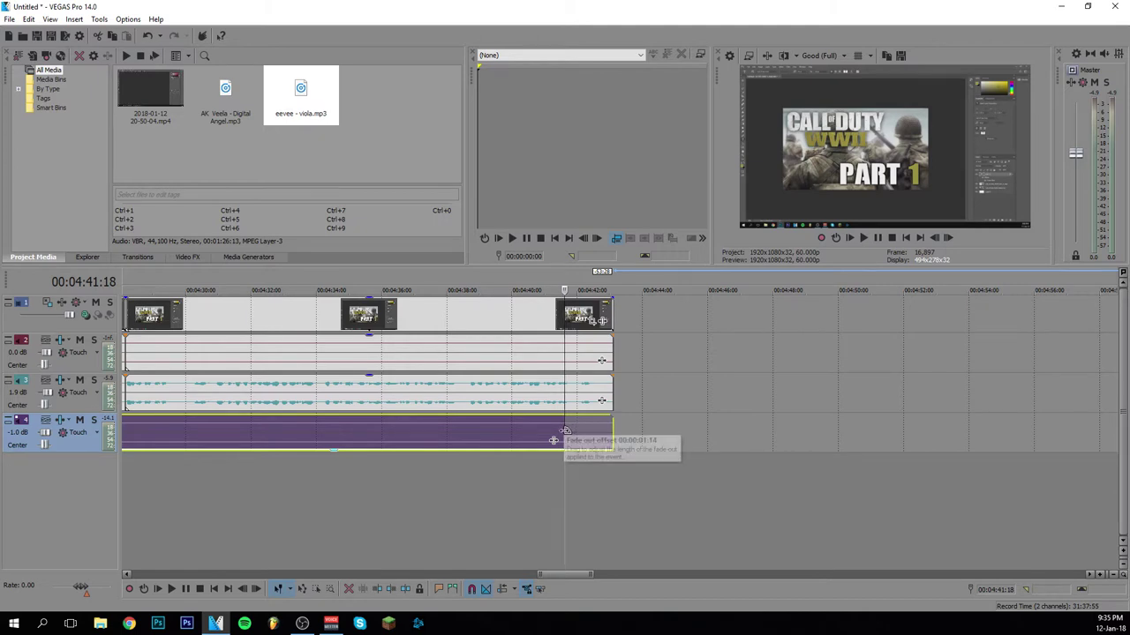
pyautogui.rightClick(565, 430)
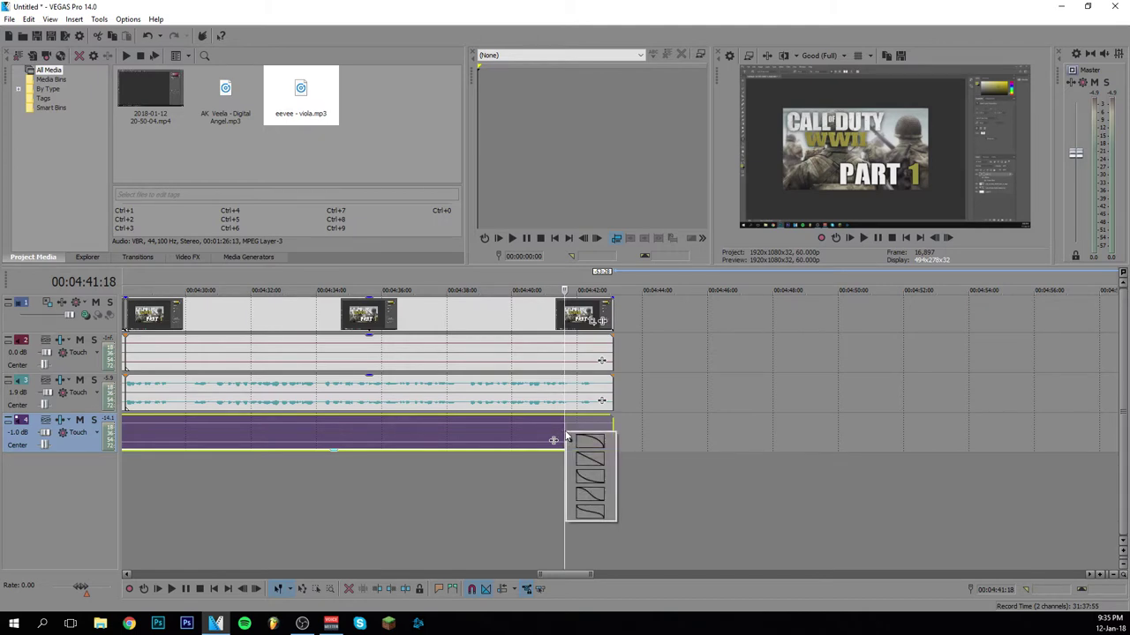
pyautogui.click(594, 479)
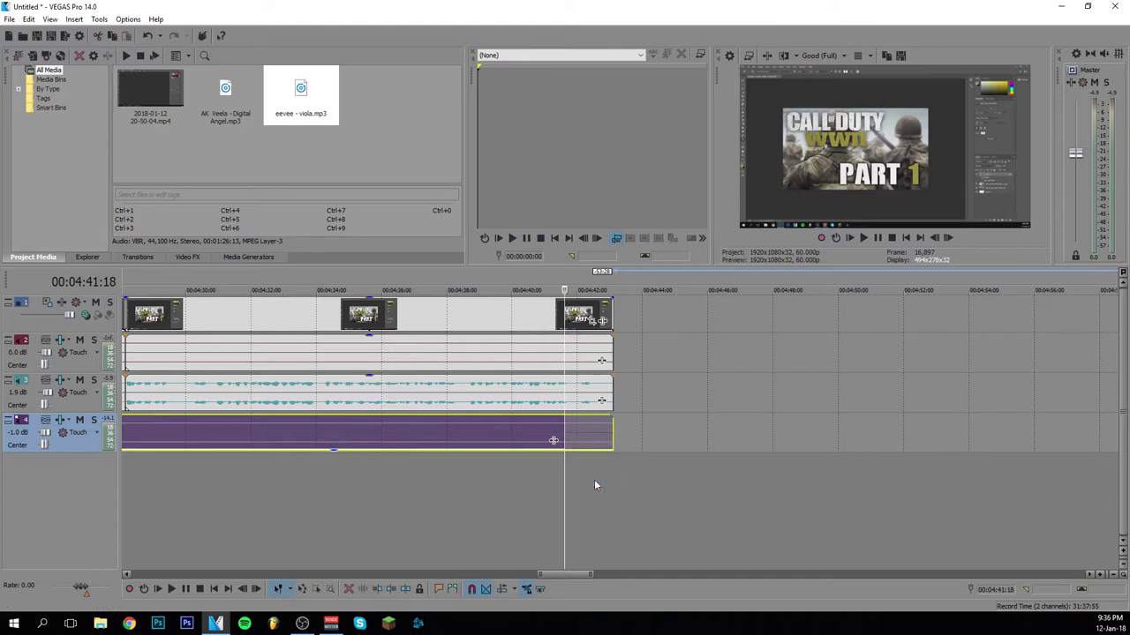
pyautogui.click(549, 491)
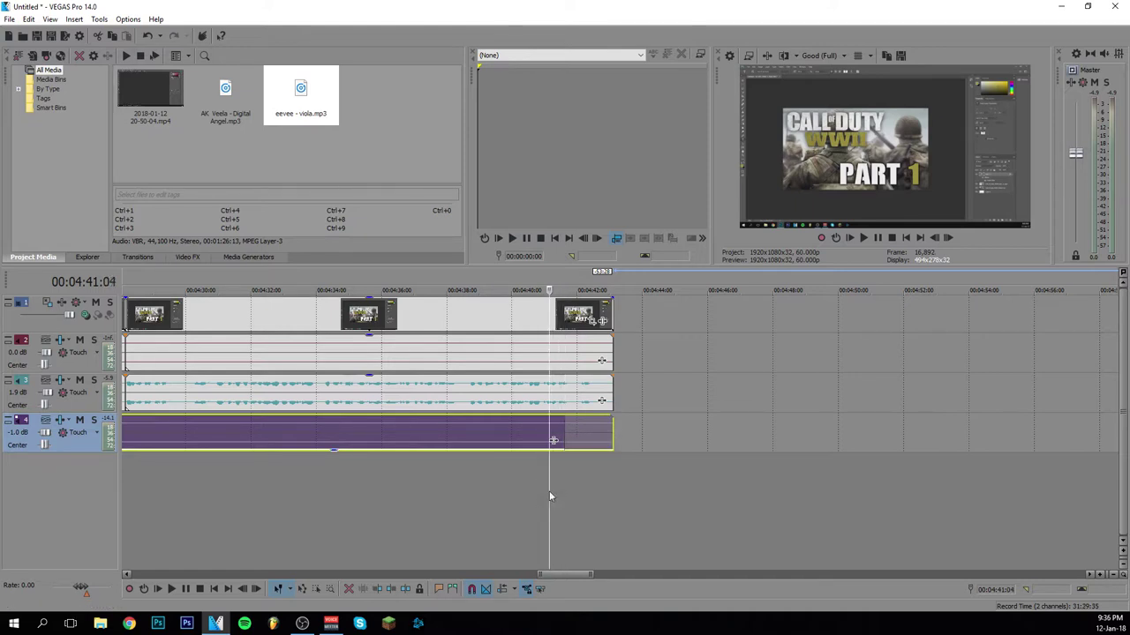
pyautogui.scroll(-10, 551, 494)
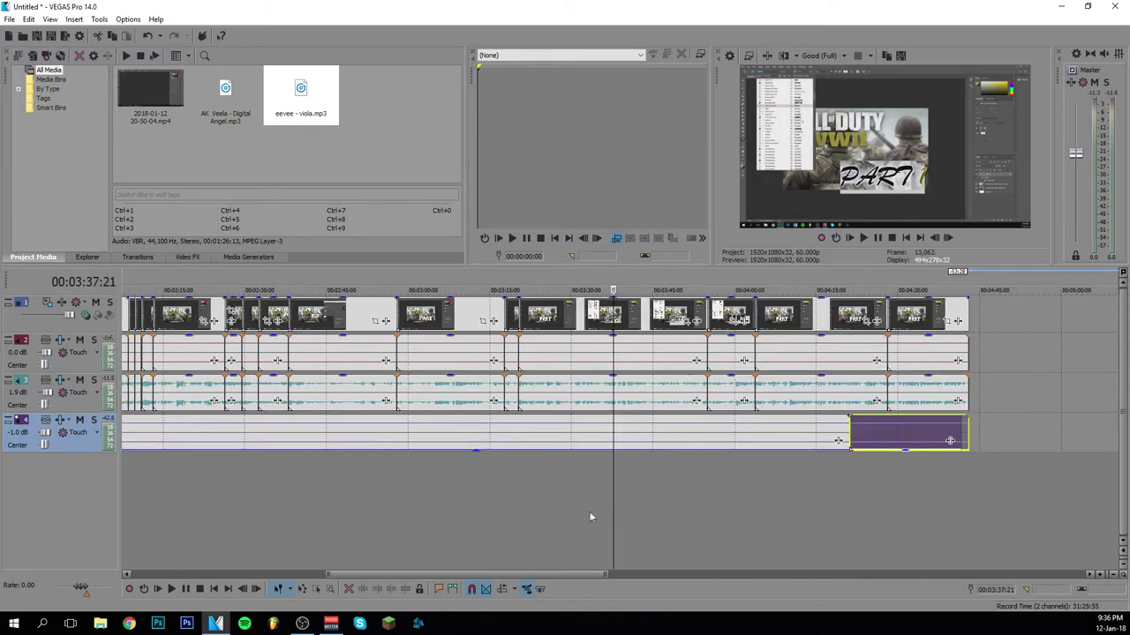
pyautogui.moveTo(613, 503); pyautogui.dragTo(164, 510)
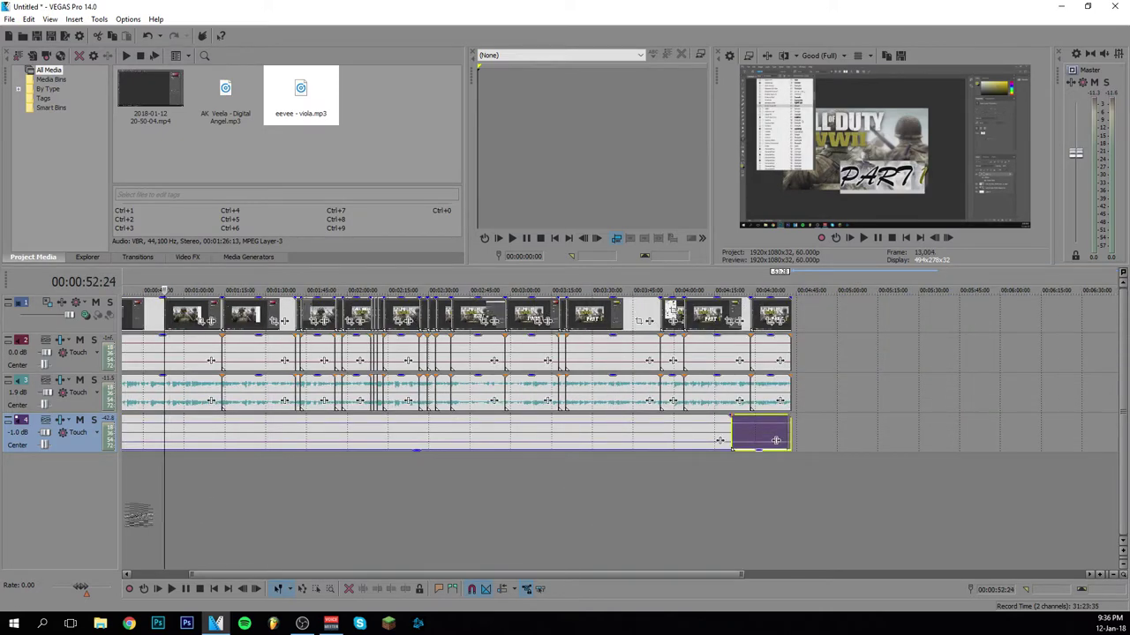
pyautogui.scroll(-3, 263, 509)
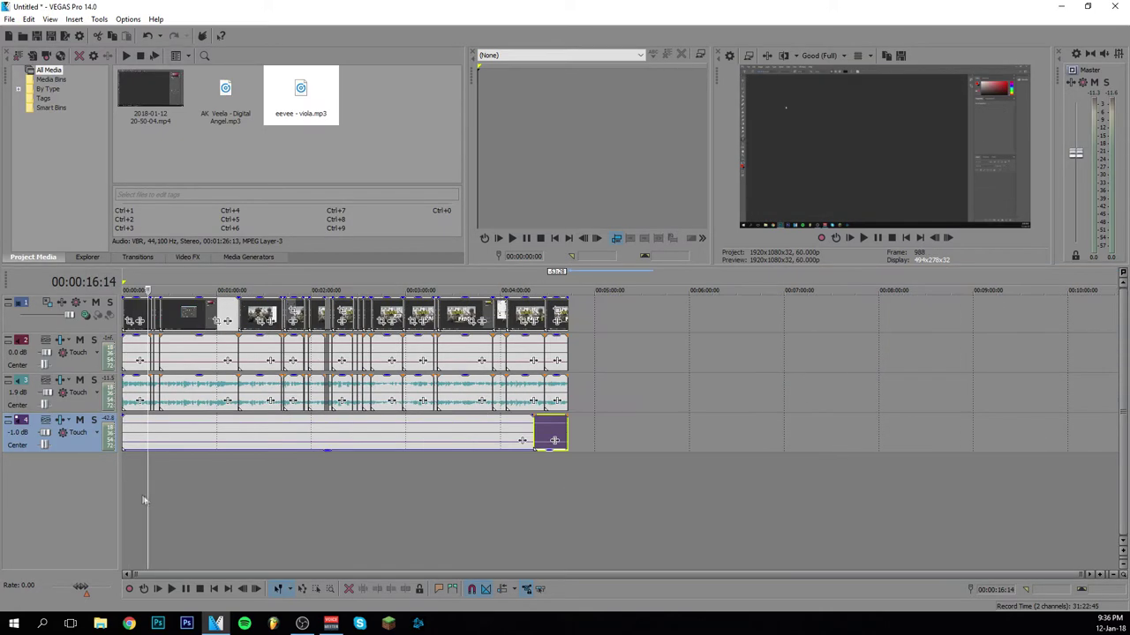
pyautogui.moveTo(146, 490); pyautogui.dragTo(93, 501)
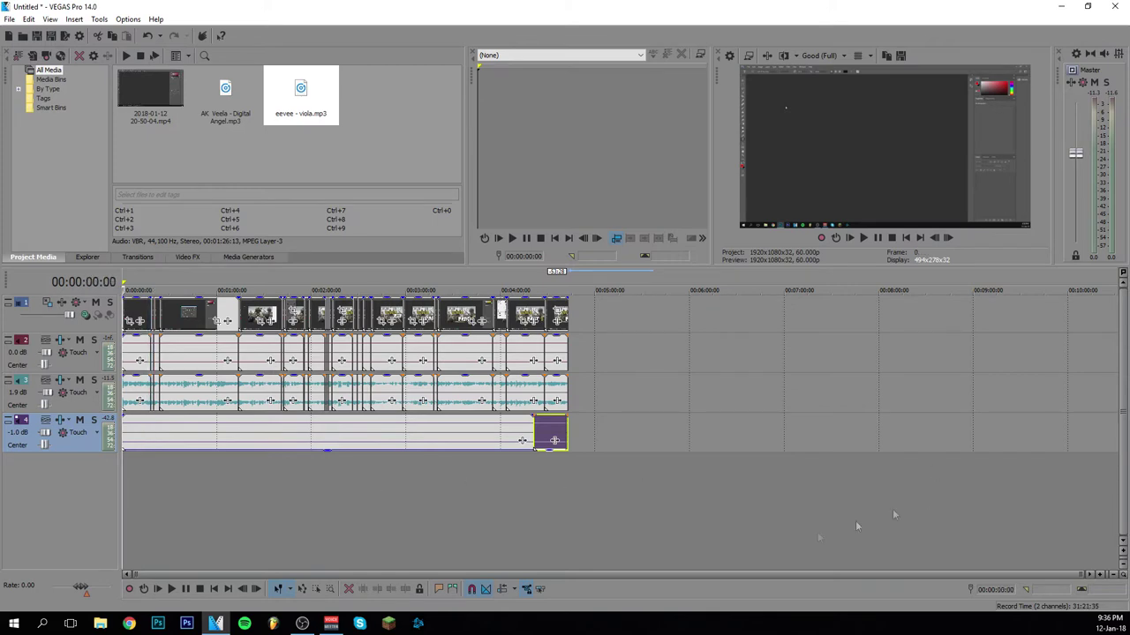
pyautogui.moveTo(1081, 574); pyautogui.dragTo(581, 562)
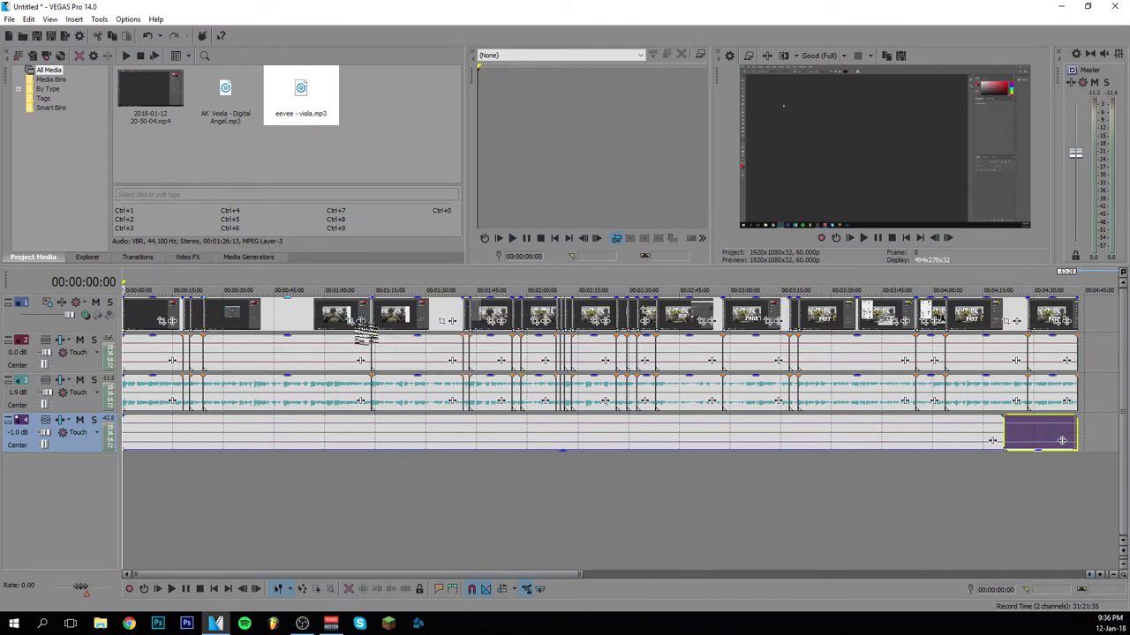
pyautogui.click(360, 321)
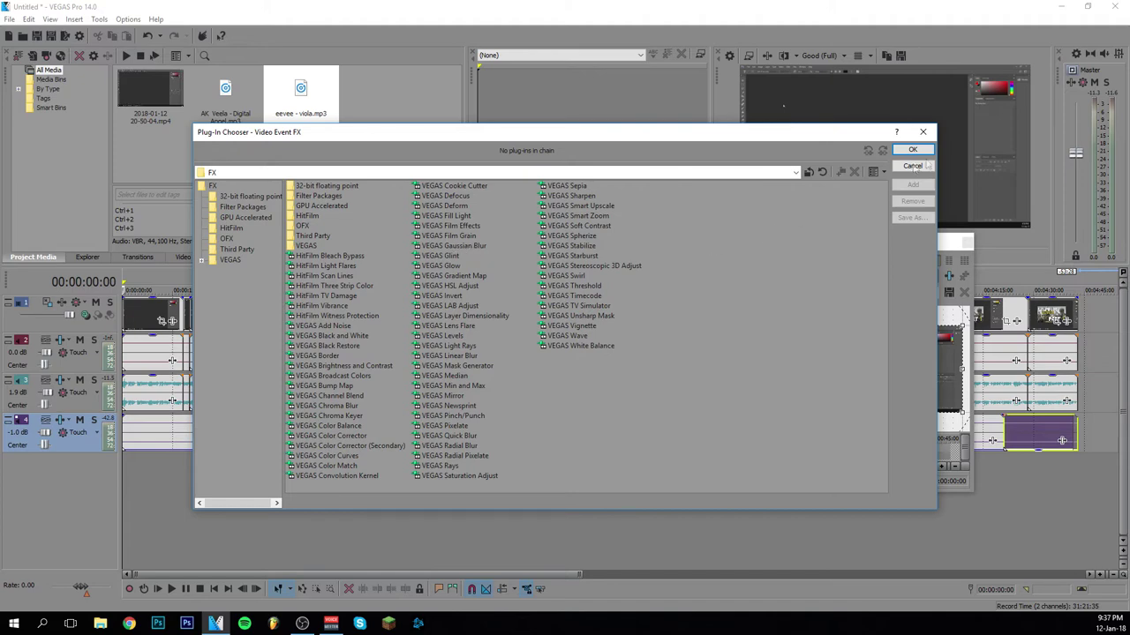
pyautogui.click(913, 149)
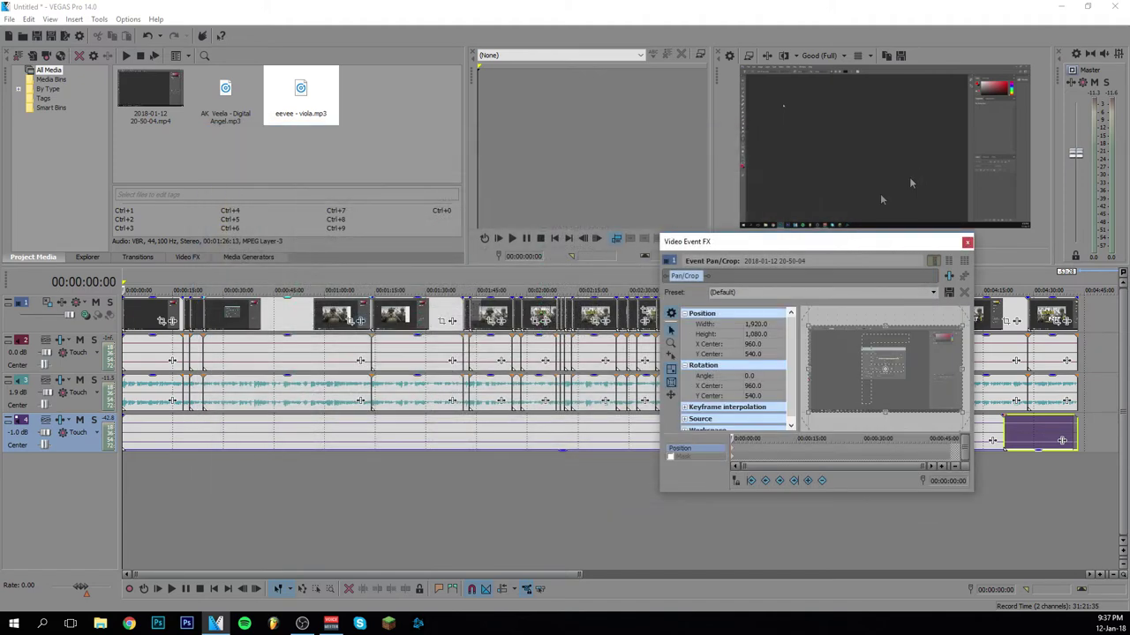
pyautogui.click(966, 244)
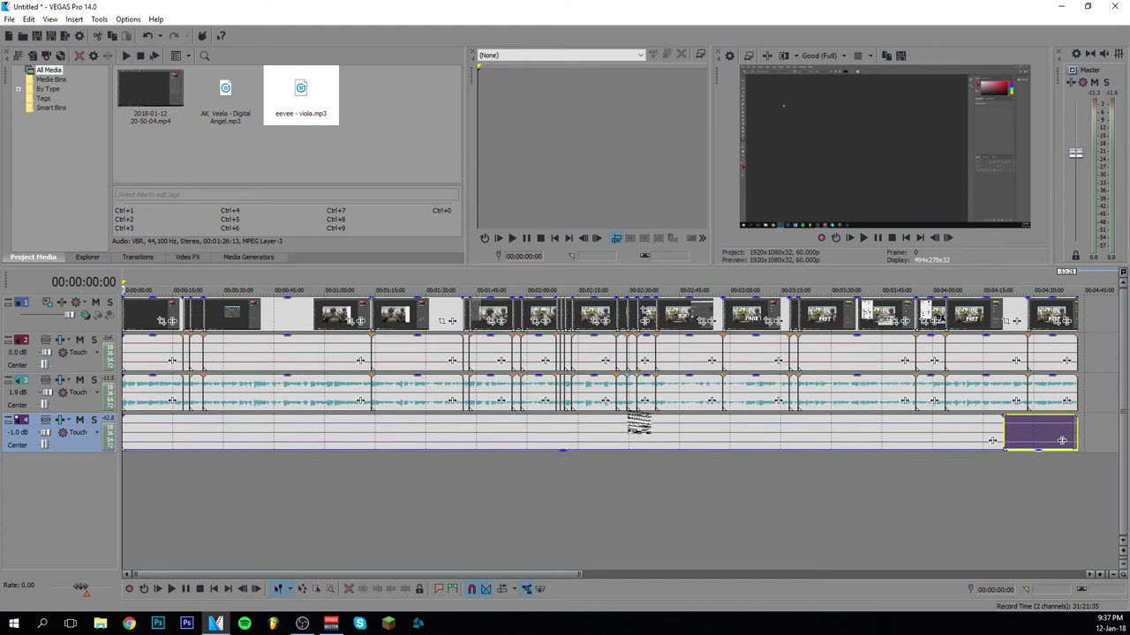